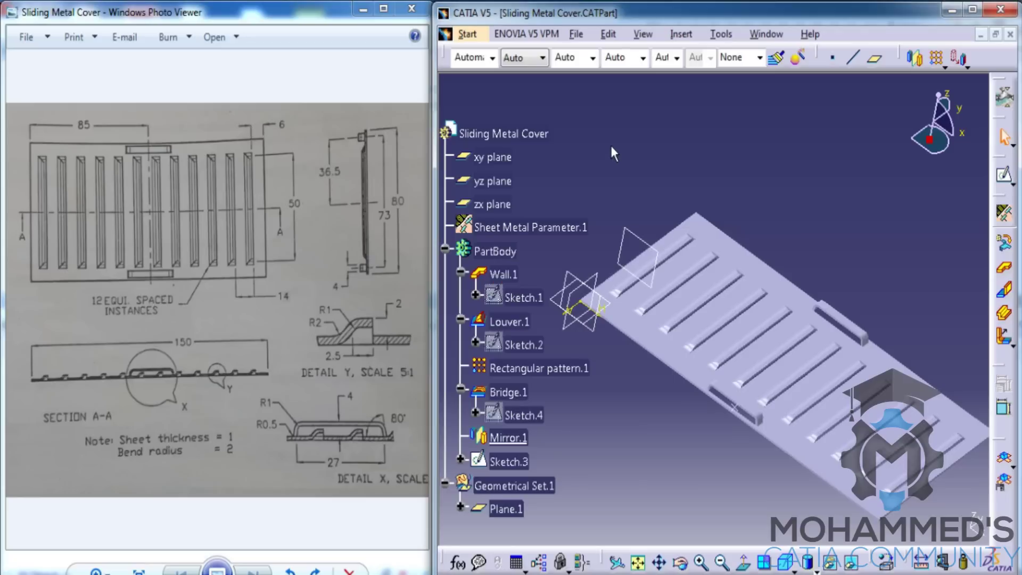
# Select the xy plane, clear the selection and rotate the finished cover to inspect it
pyautogui.click(492, 157)
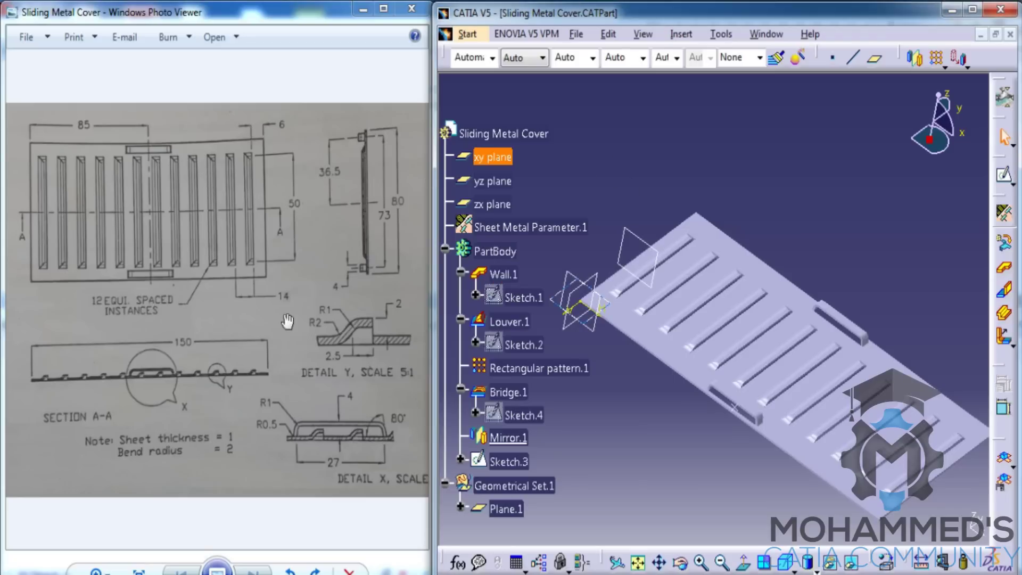
pyautogui.click(748, 183)
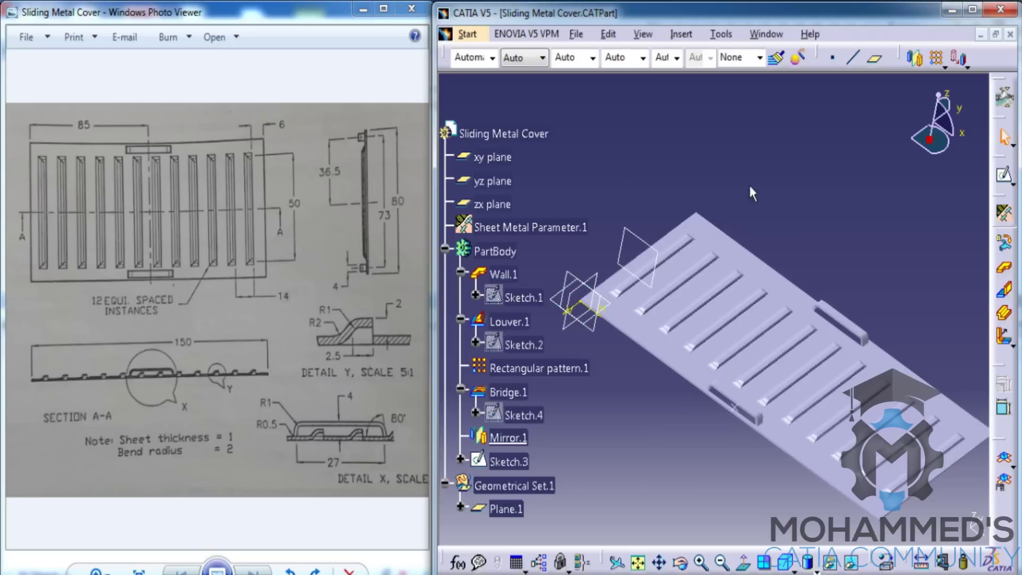
pyautogui.moveTo(736, 333); pyautogui.dragTo(757, 364, button='middle')
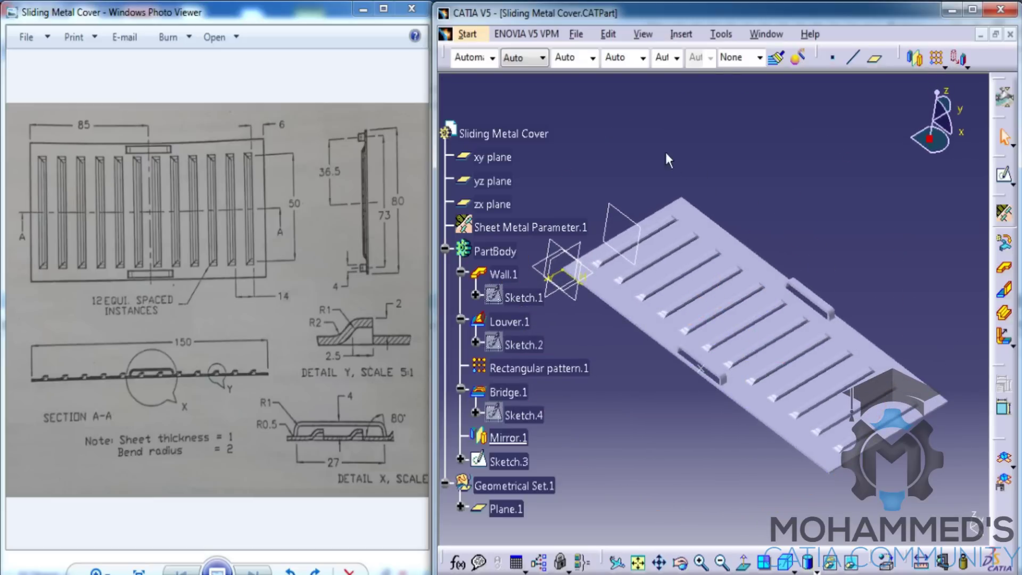
# Create a new Part document named 'Sliding Metal Cover Study'
pyautogui.click(577, 36)
pyautogui.click(623, 71)
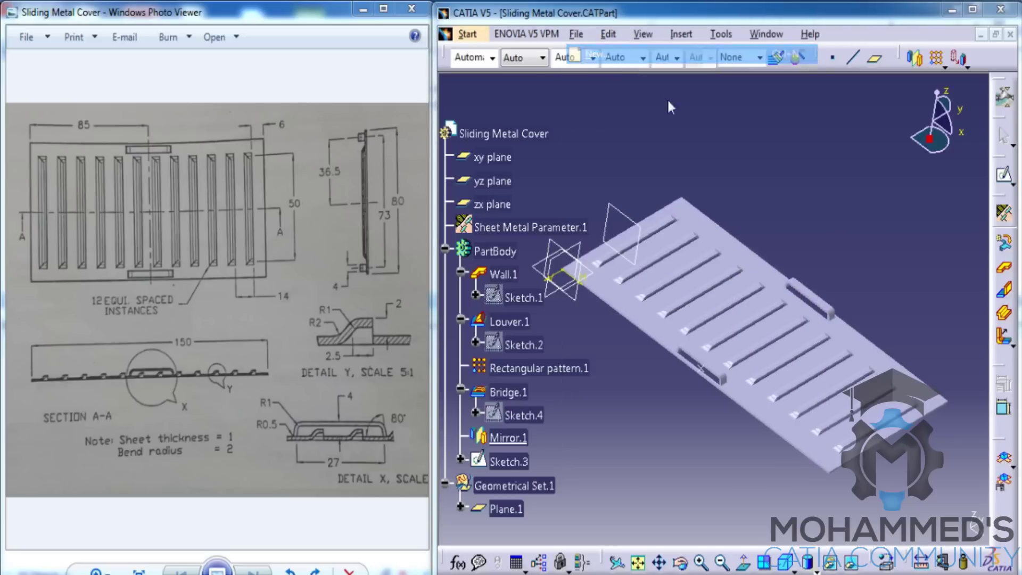
pyautogui.scroll(-3, 786, 296)
pyautogui.click(782, 291)
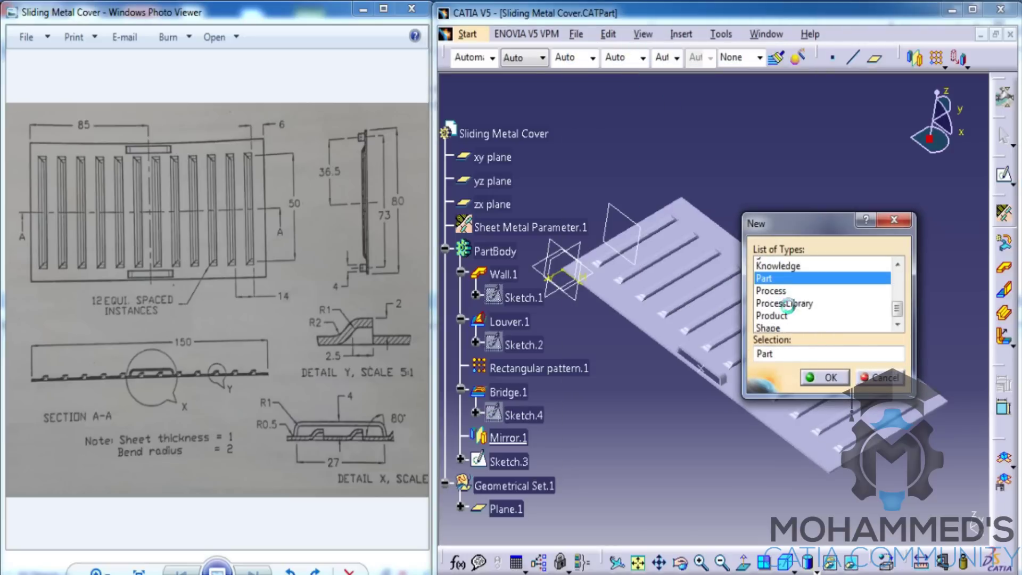
pyautogui.click(825, 378)
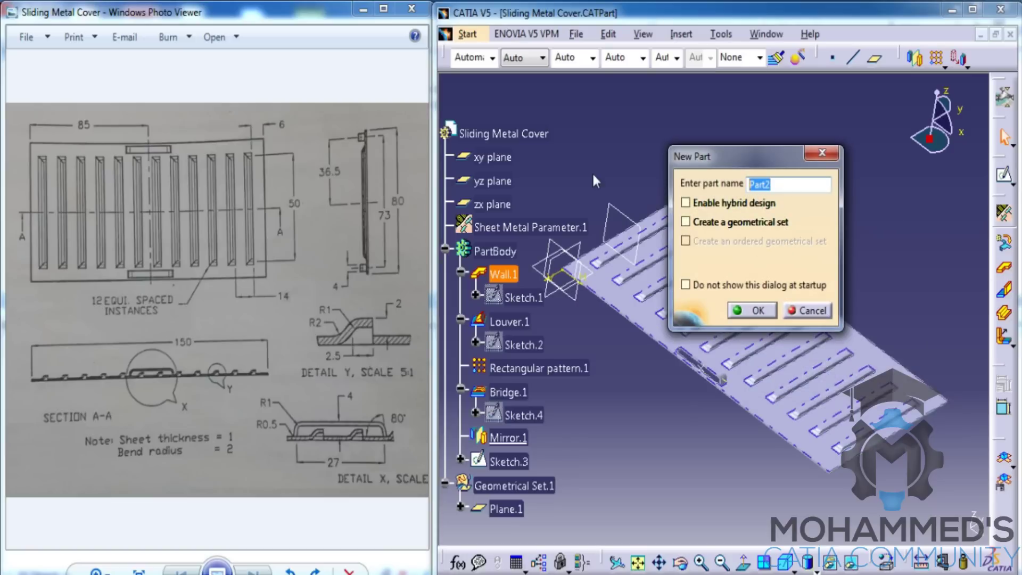
pyautogui.write('Sliding Metal COv')
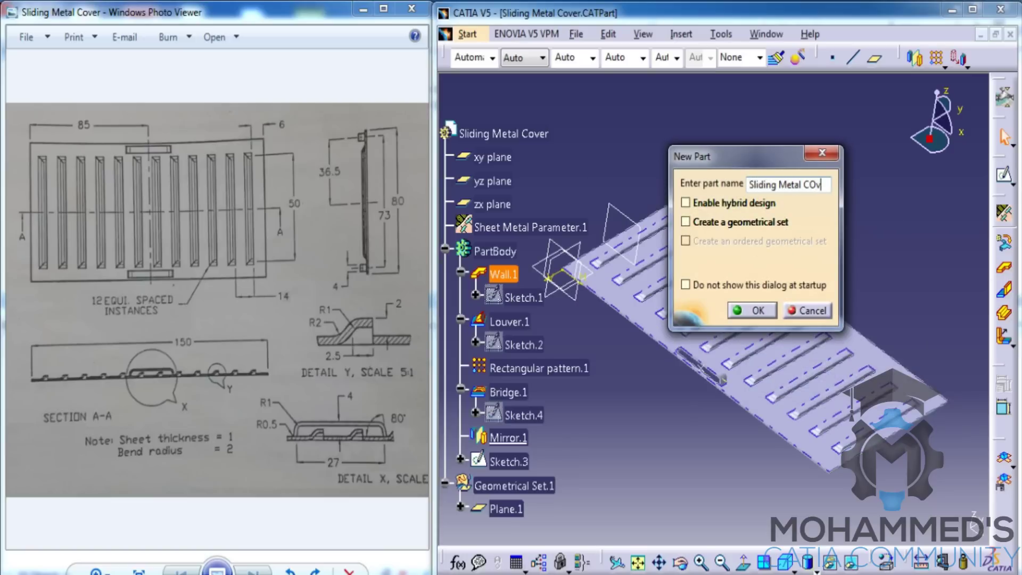
pyautogui.write('er S')
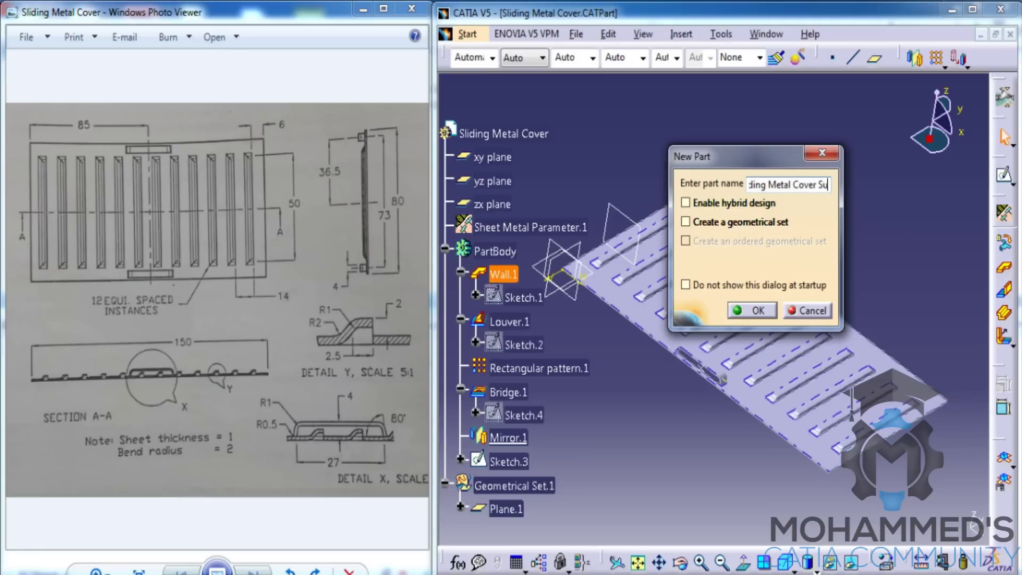
pyautogui.write('tudy')
pyautogui.press('Return')
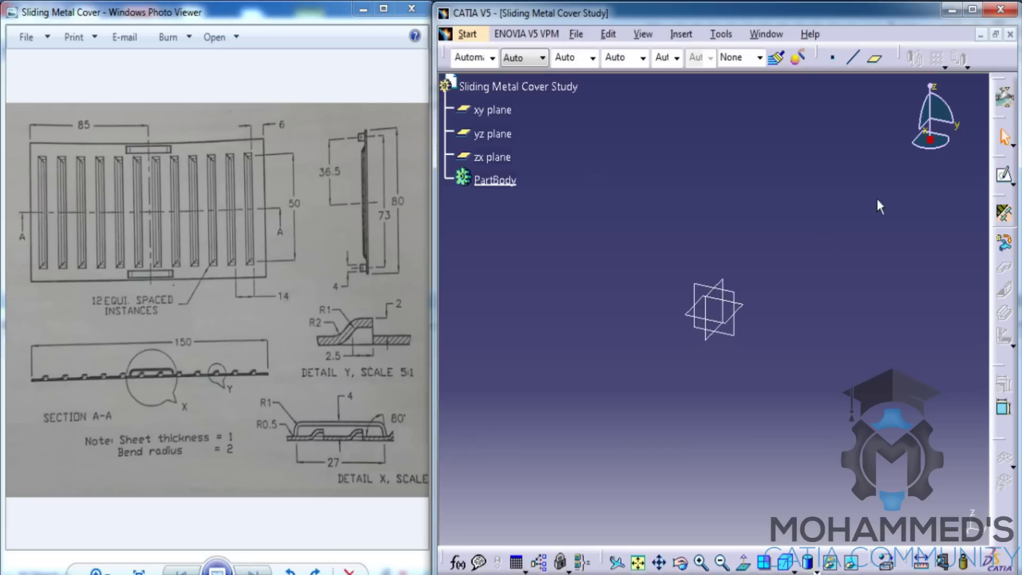
# Define sheet metal parameters with 1mm thickness and a 2mm default bend radius
pyautogui.click(1005, 215)
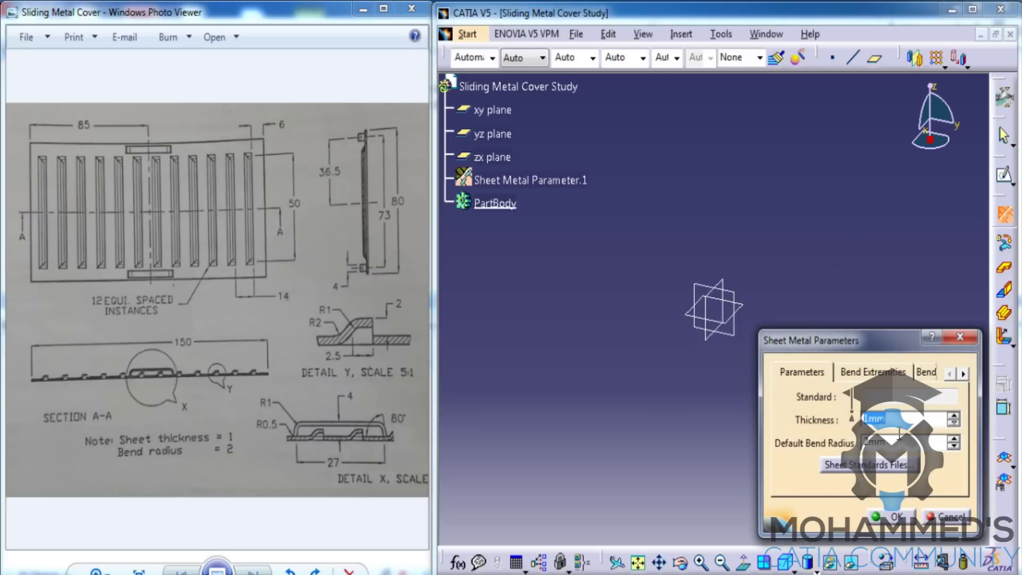
pyautogui.press('Tab')
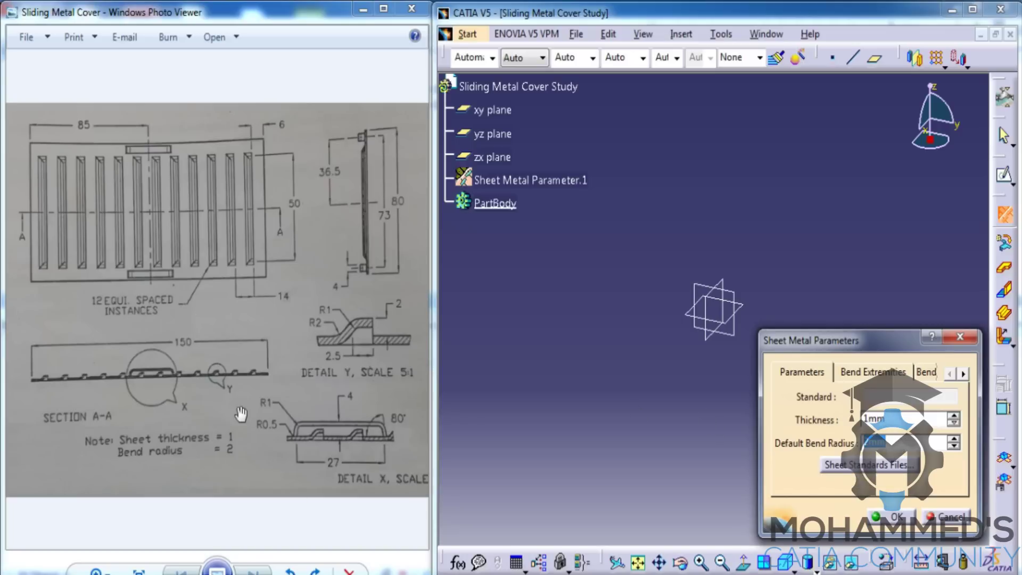
pyautogui.click(897, 517)
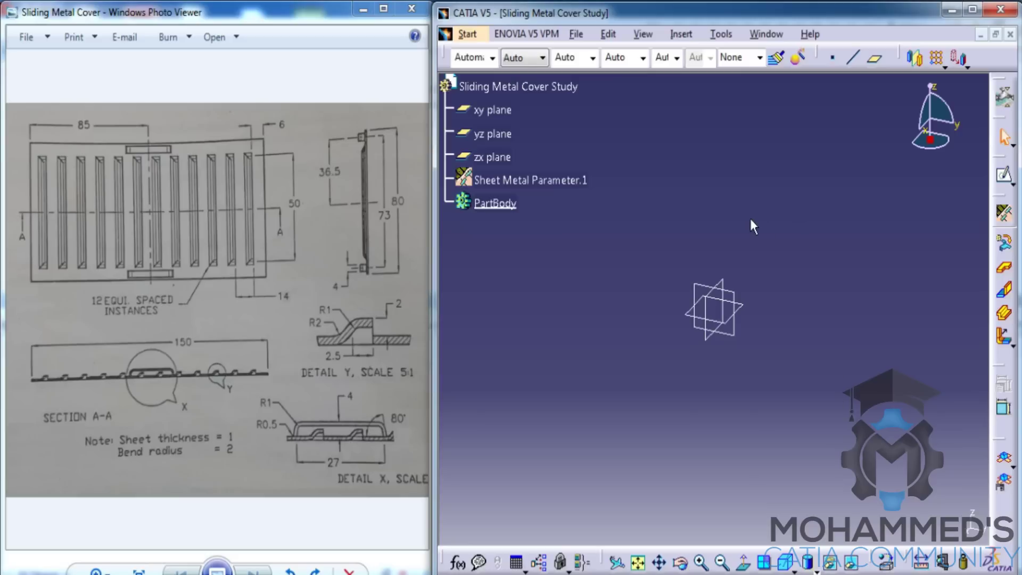
# On the xy plane, sketch a centered rectangle at the origin
pyautogui.click(1005, 174)
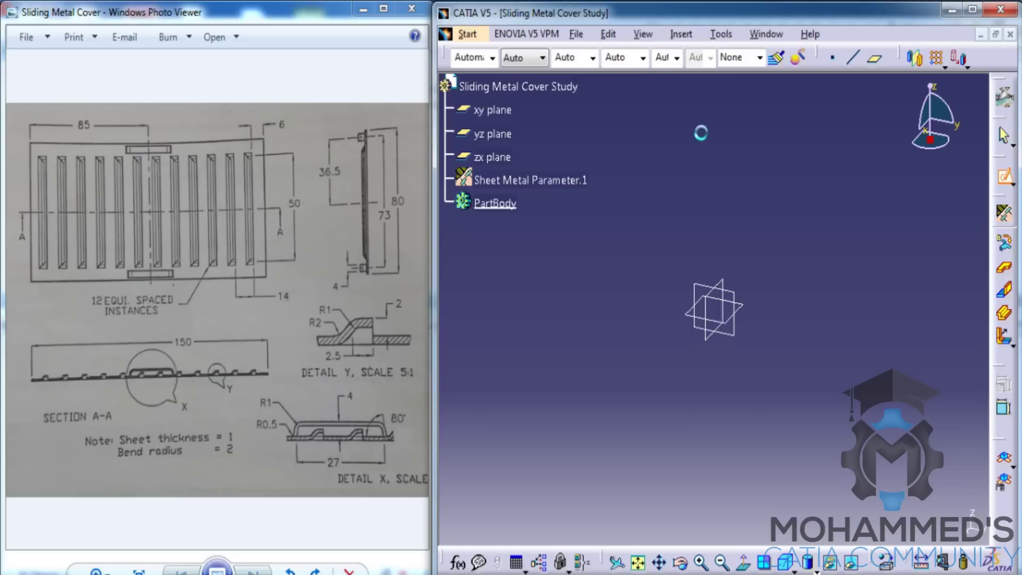
pyautogui.click(500, 112)
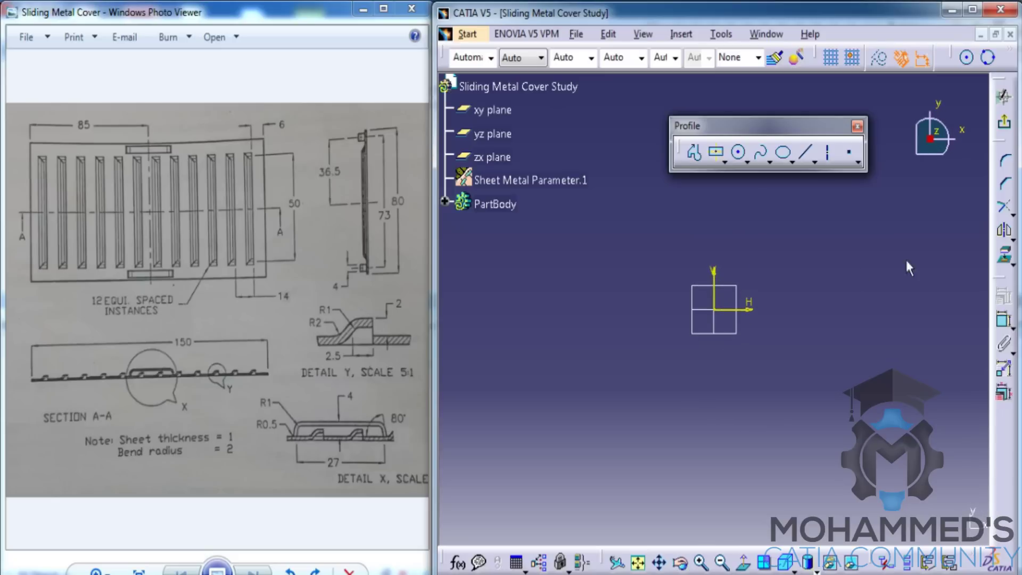
pyautogui.click(716, 156)
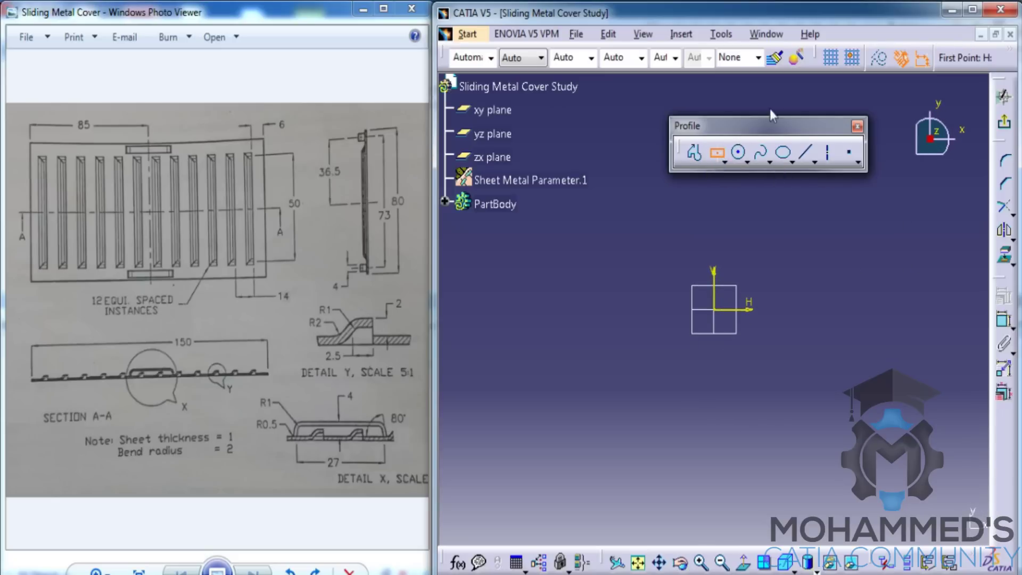
pyautogui.moveTo(772, 113); pyautogui.dragTo(810, 76)
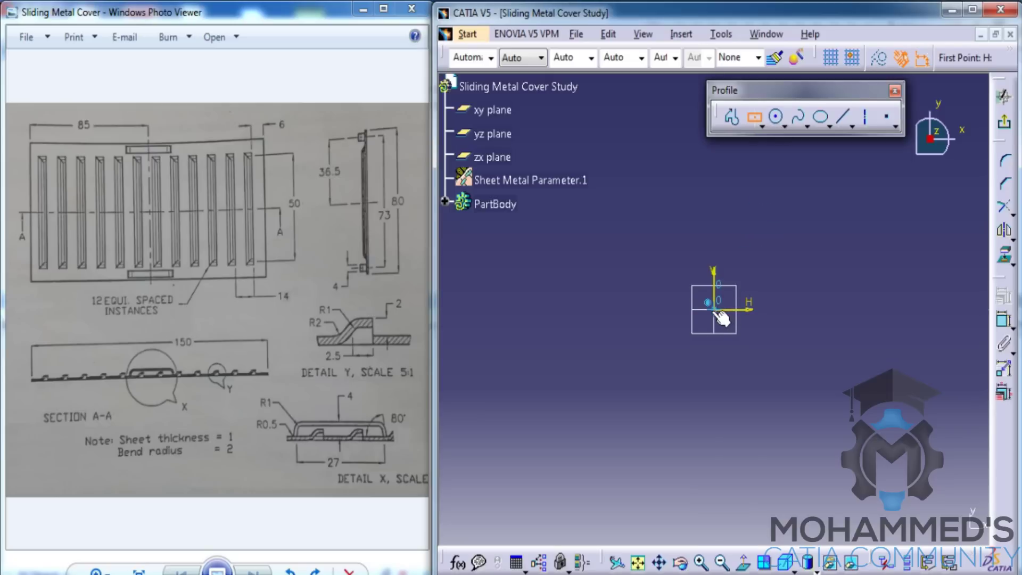
pyautogui.click(714, 310)
pyautogui.click(896, 194)
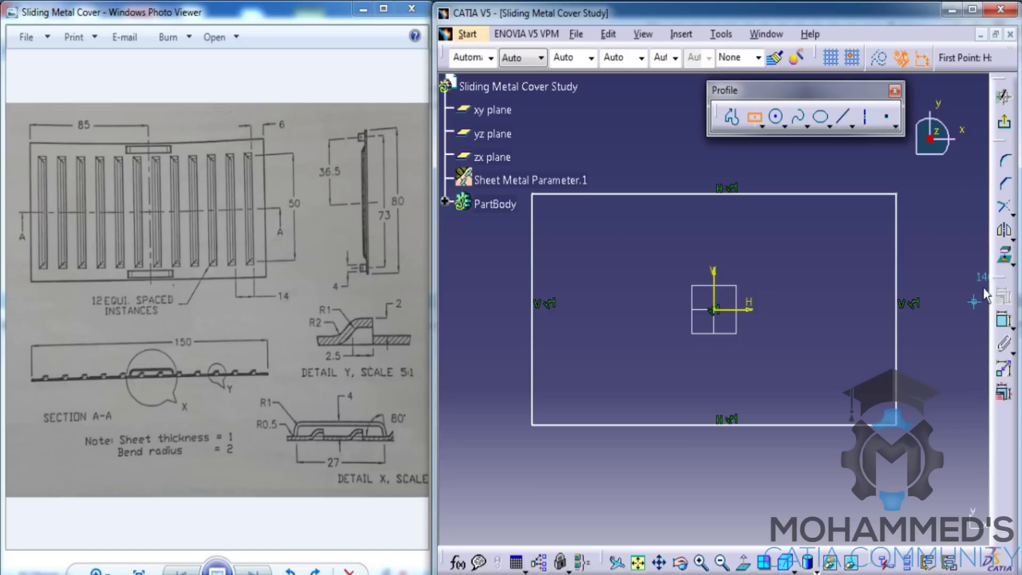
# Dimension the rectangle 80 high and 170 long
pyautogui.click(1004, 342)
pyautogui.click(896, 254)
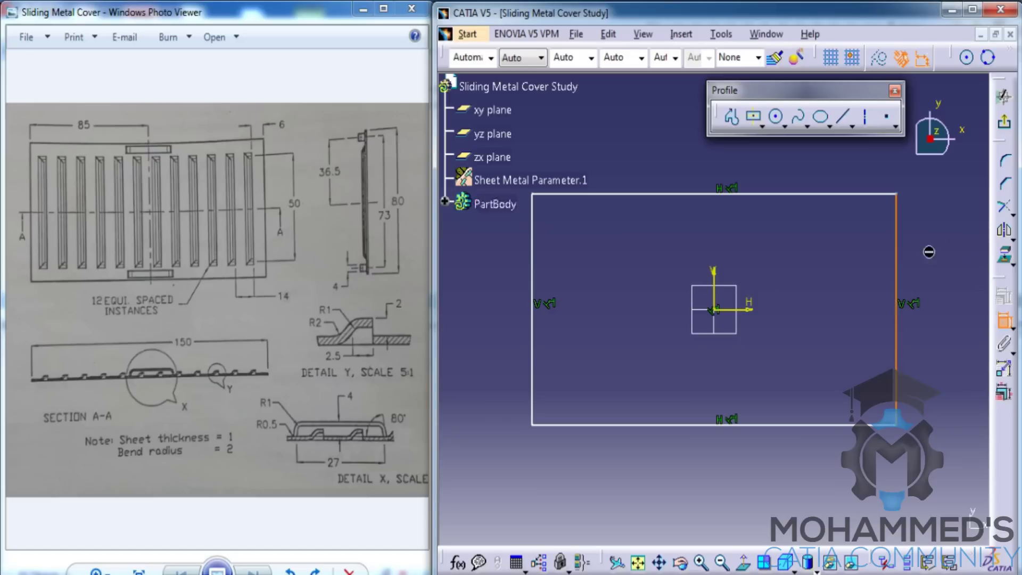
pyautogui.doubleClick(925, 256)
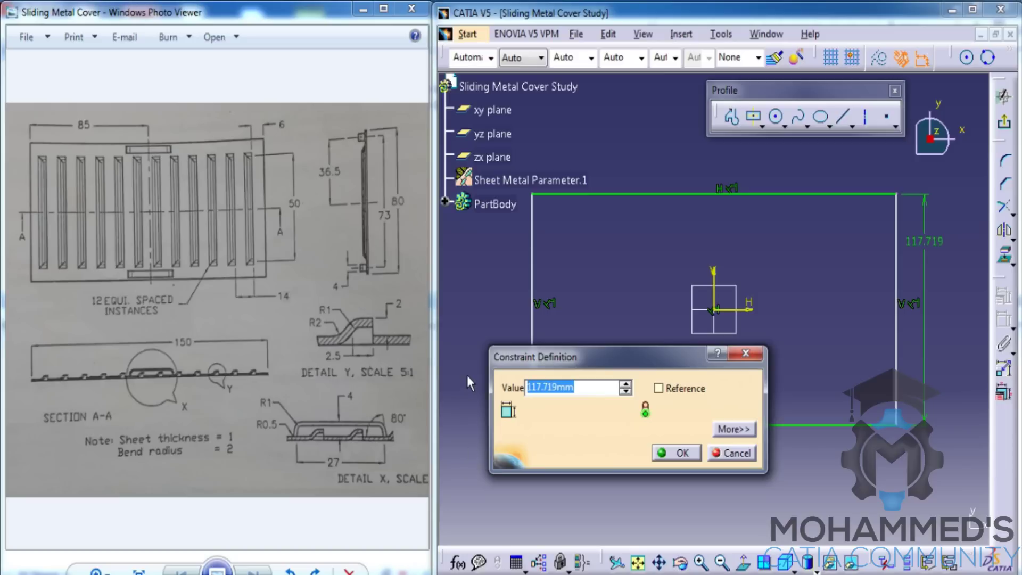
pyautogui.write('80')
pyautogui.press('Return')
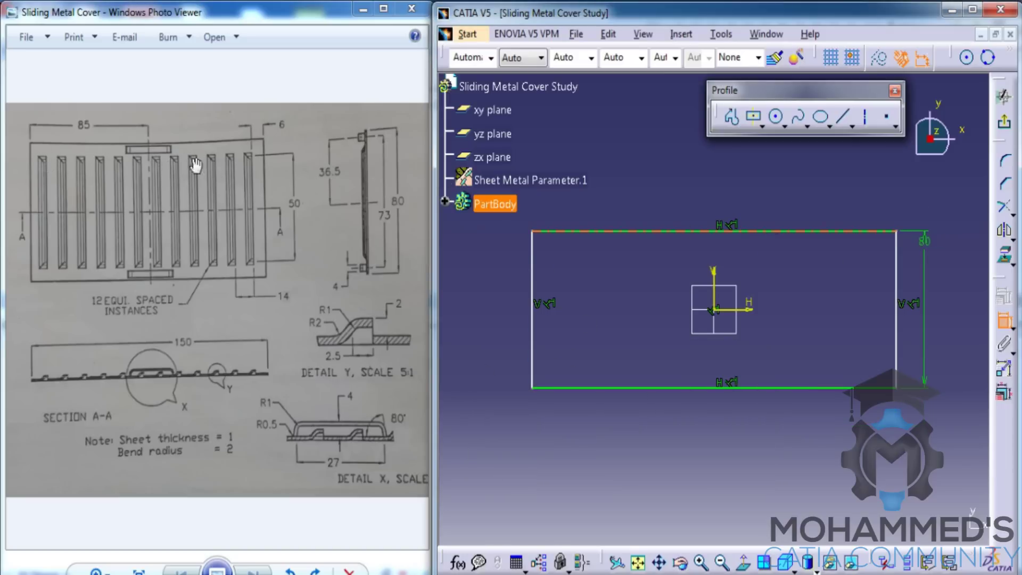
pyautogui.click(675, 232)
pyautogui.click(682, 207)
pyautogui.doubleClick(682, 206)
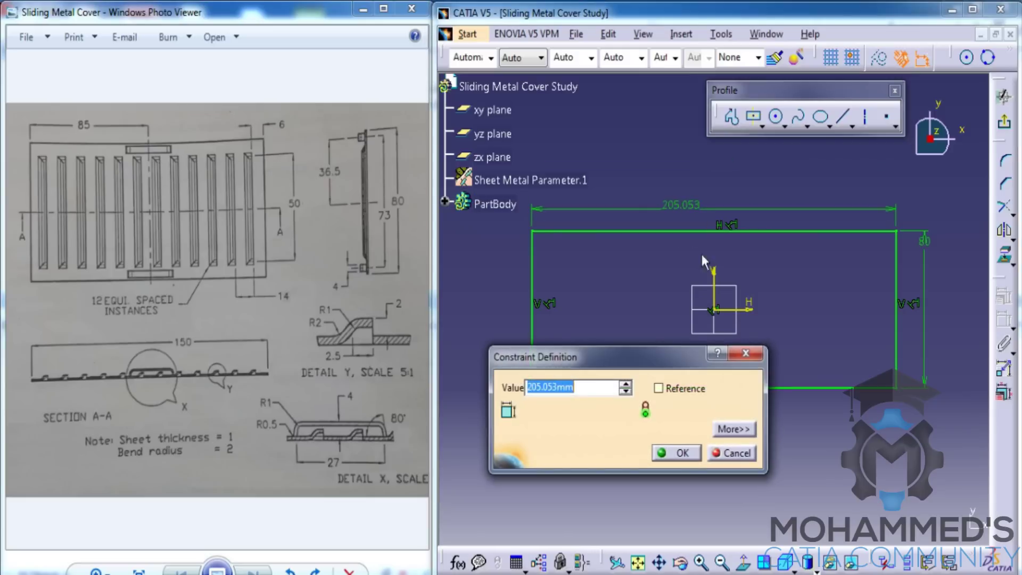
pyautogui.write('170')
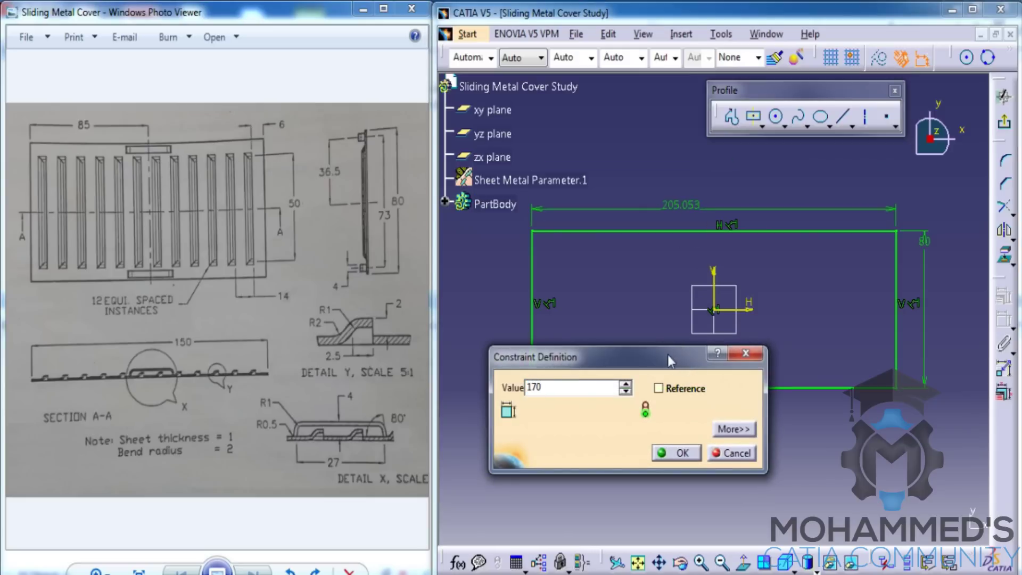
pyautogui.press('Return')
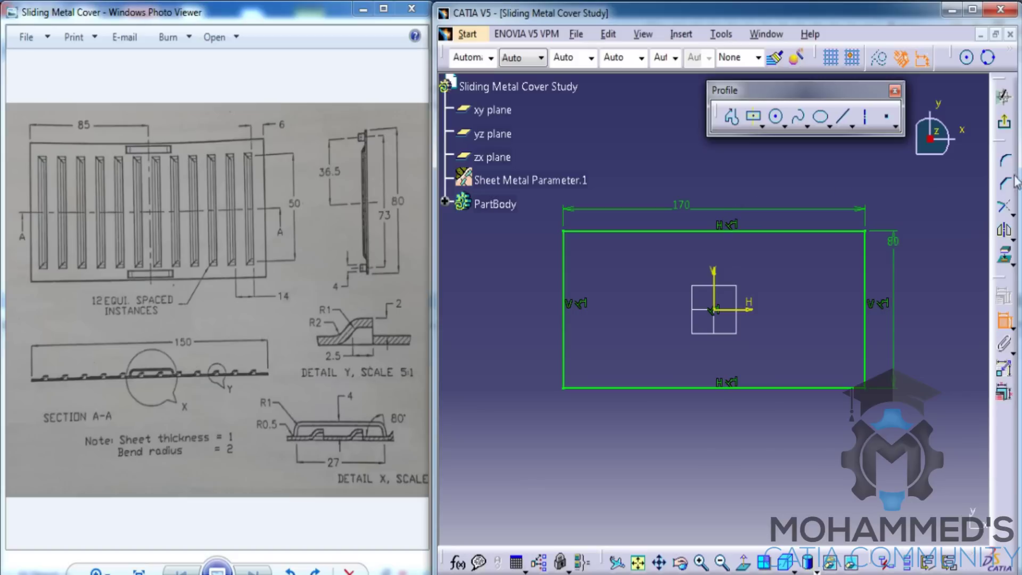
# Exit the sketch and create a flat wall from the 170 × 80 rectangle
pyautogui.click(1004, 122)
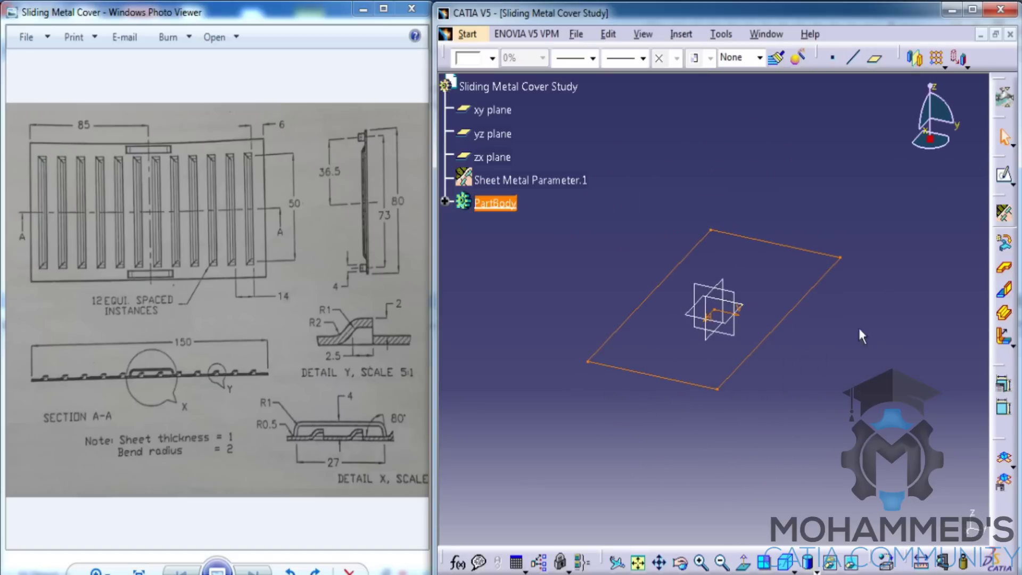
pyautogui.click(1005, 276)
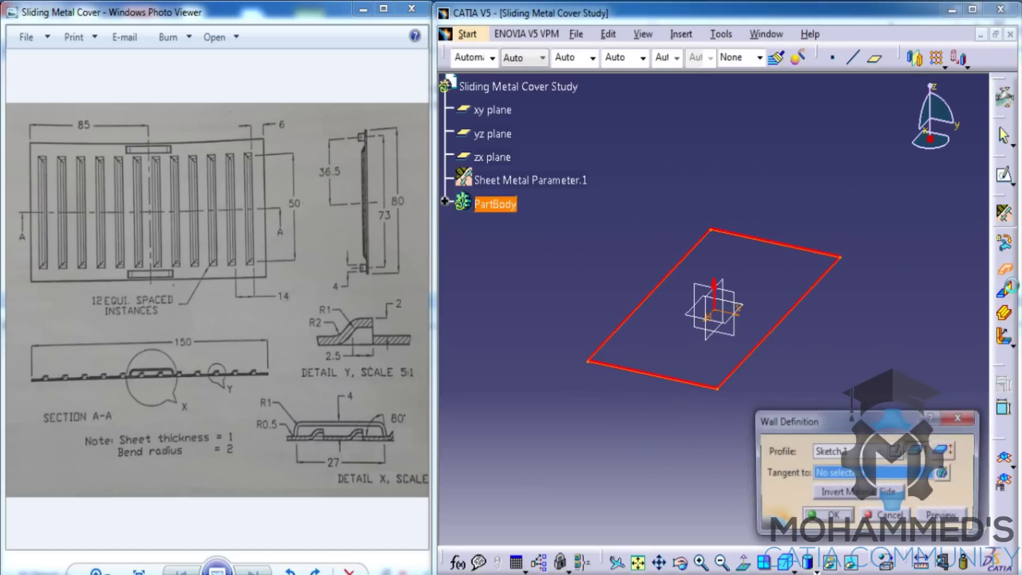
pyautogui.click(926, 535)
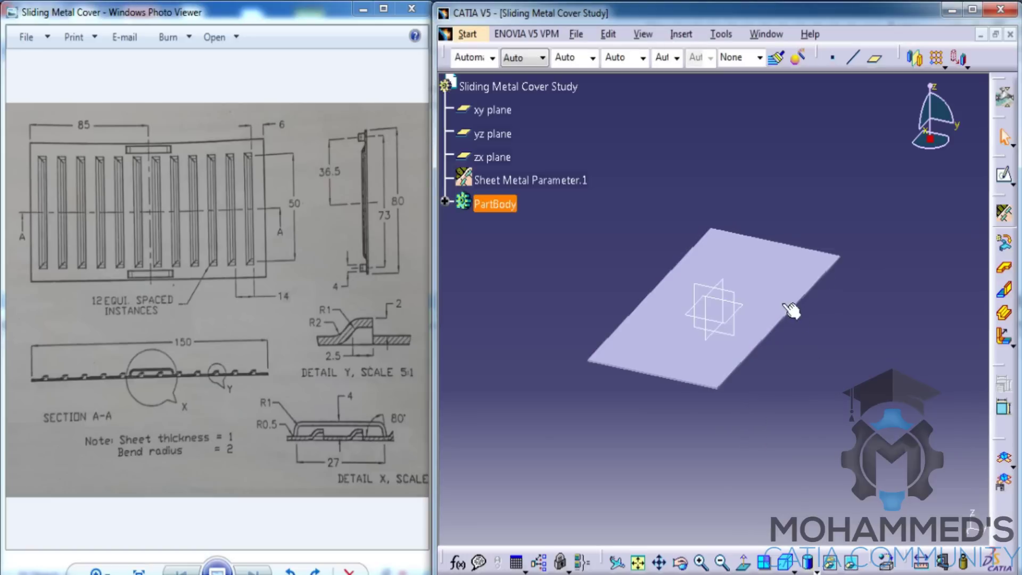
pyautogui.click(716, 345)
# Orbit the view to inspect the new base plate from several angles
pyautogui.moveTo(717, 346); pyautogui.dragTo(840, 292, button='middle')
pyautogui.click(752, 350)
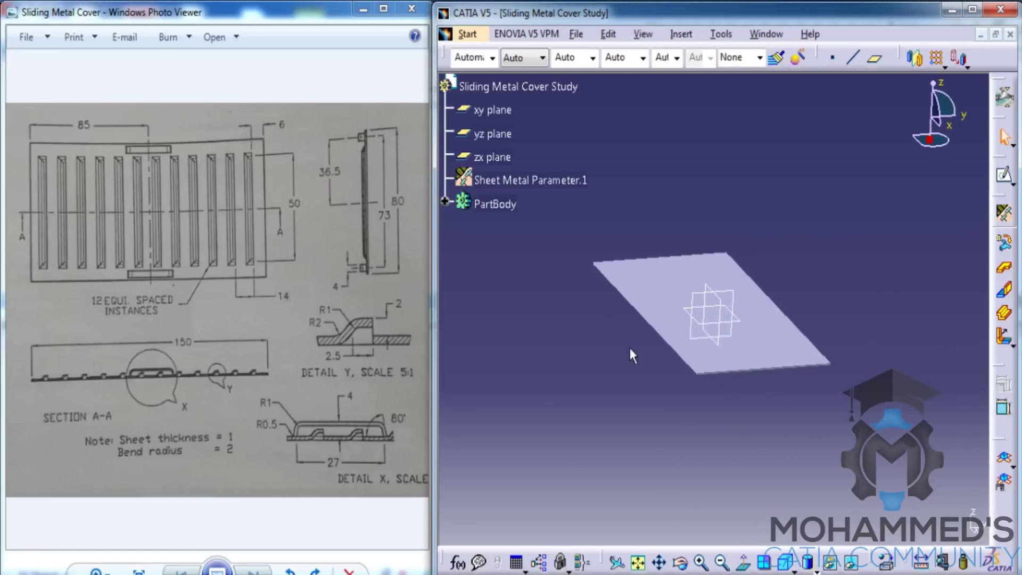
pyautogui.moveTo(628, 346); pyautogui.dragTo(821, 269, button='middle')
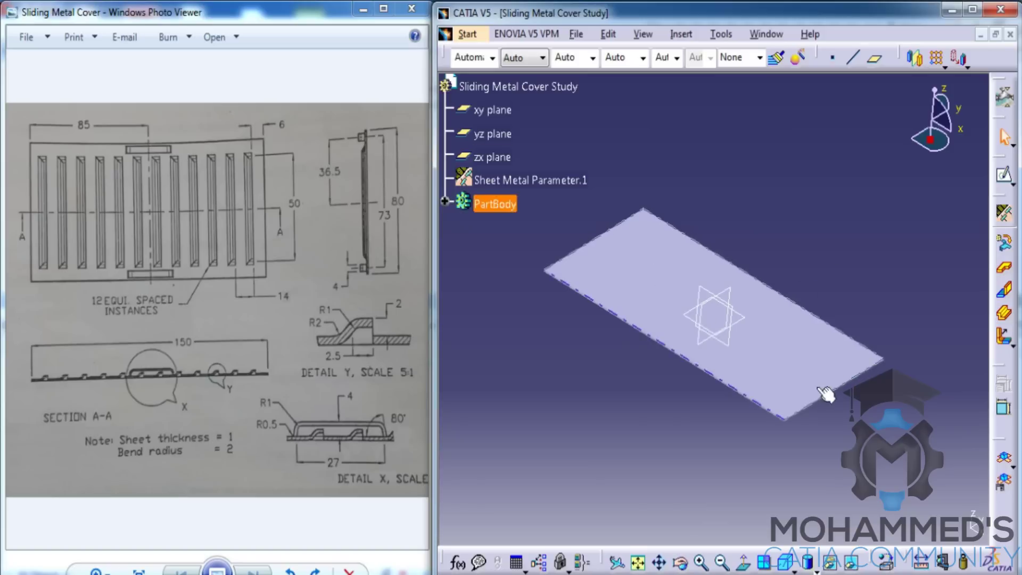
pyautogui.moveTo(751, 310)
pyautogui.mouseDown(button='middle')
pyautogui.moveTo(710, 322)
pyautogui.moveTo(753, 308)
pyautogui.mouseUp(button='middle')
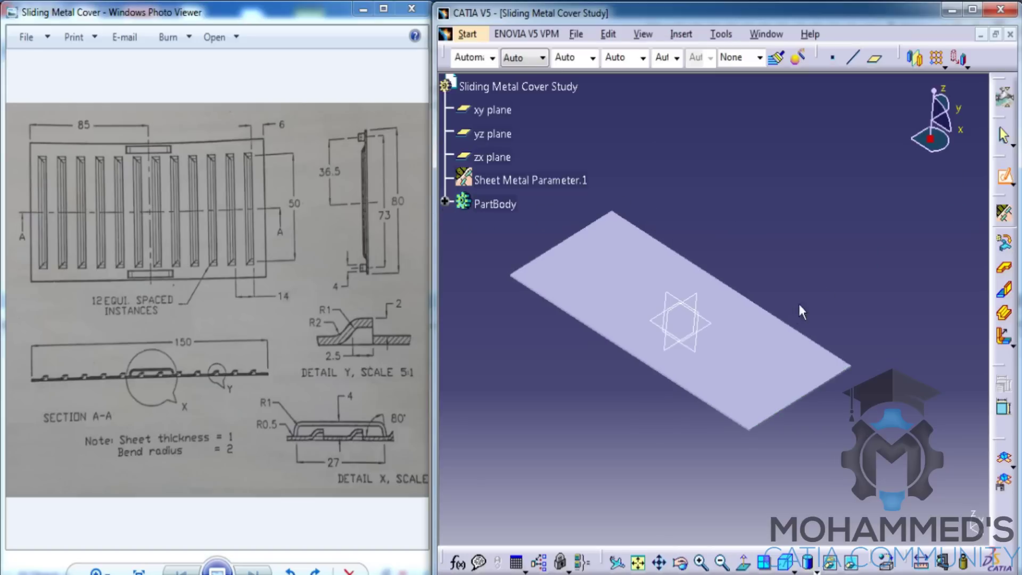
pyautogui.moveTo(719, 326); pyautogui.dragTo(779, 274, button='middle')
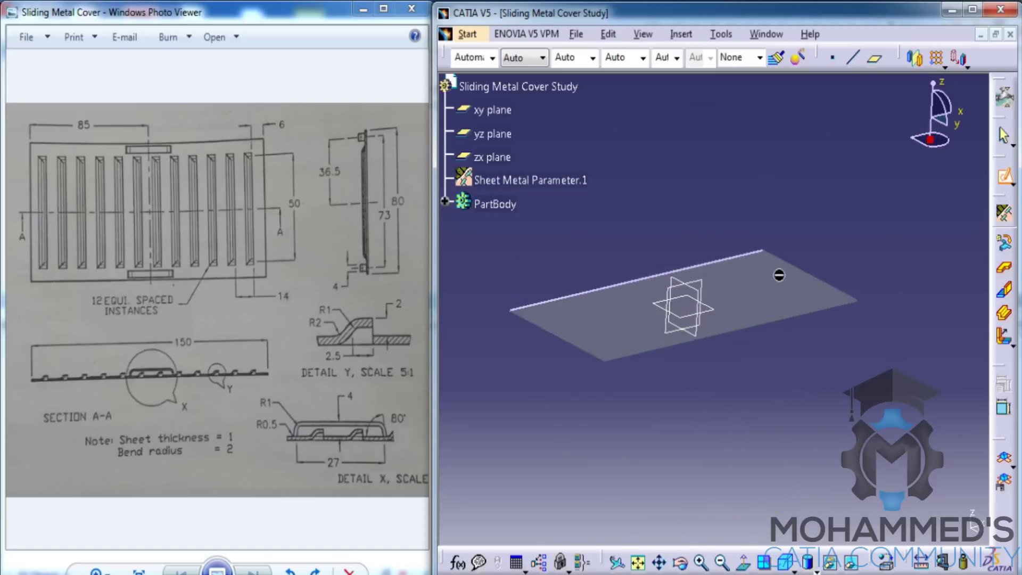
# On the plate's top face, sketch a narrow upright centered rectangle near the right edge
pyautogui.click(798, 312)
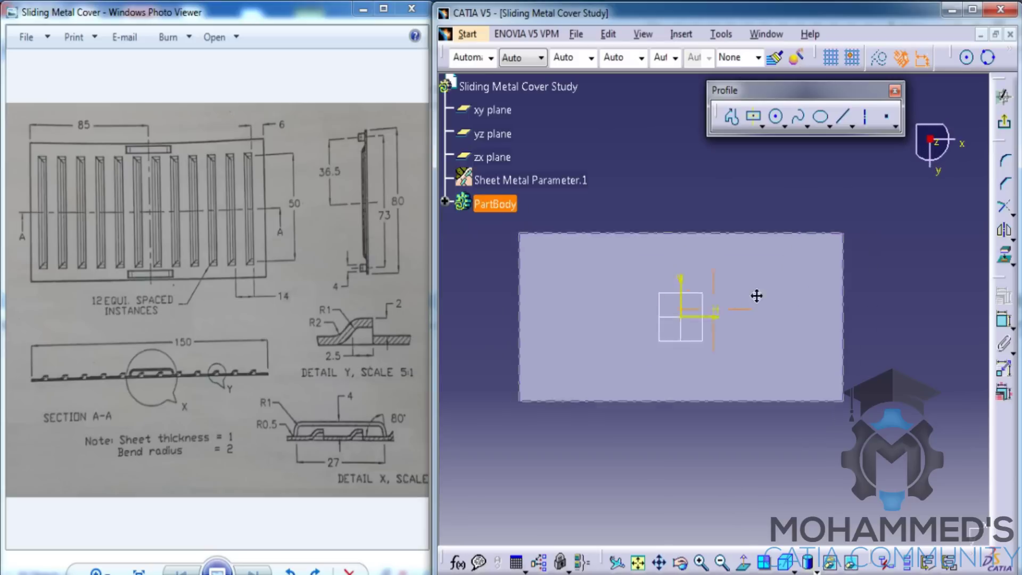
pyautogui.click(753, 118)
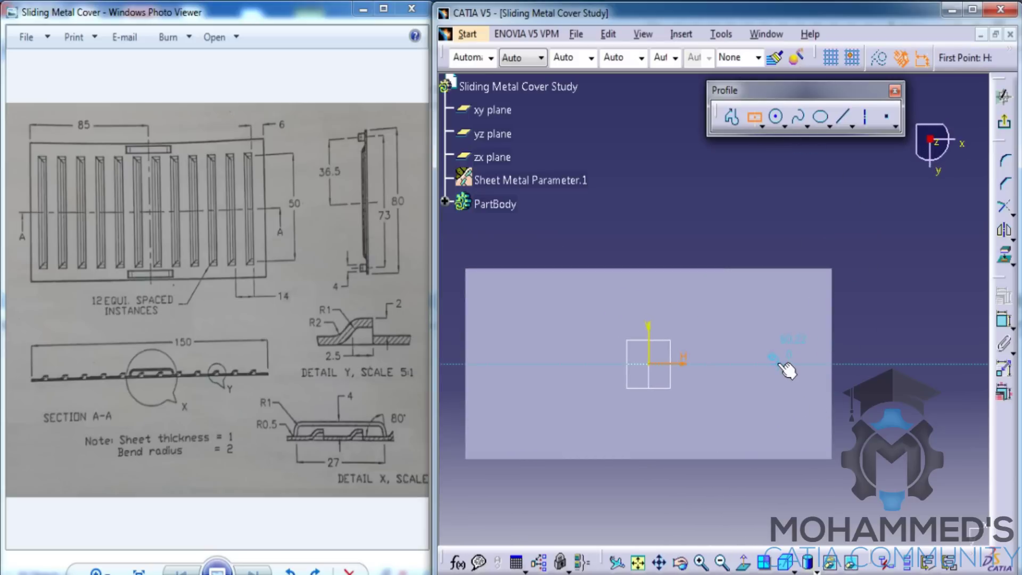
pyautogui.click(786, 364)
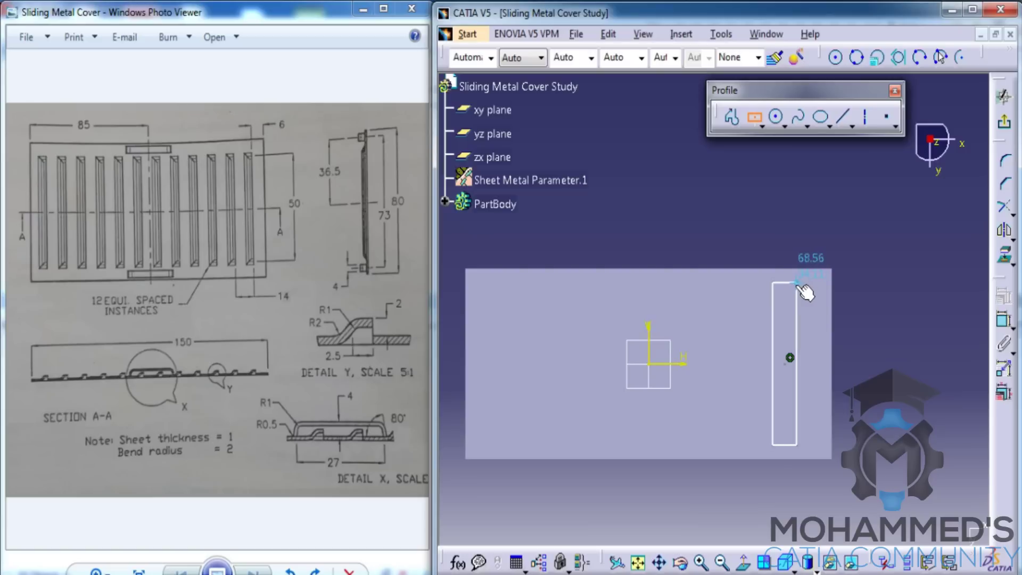
pyautogui.click(798, 284)
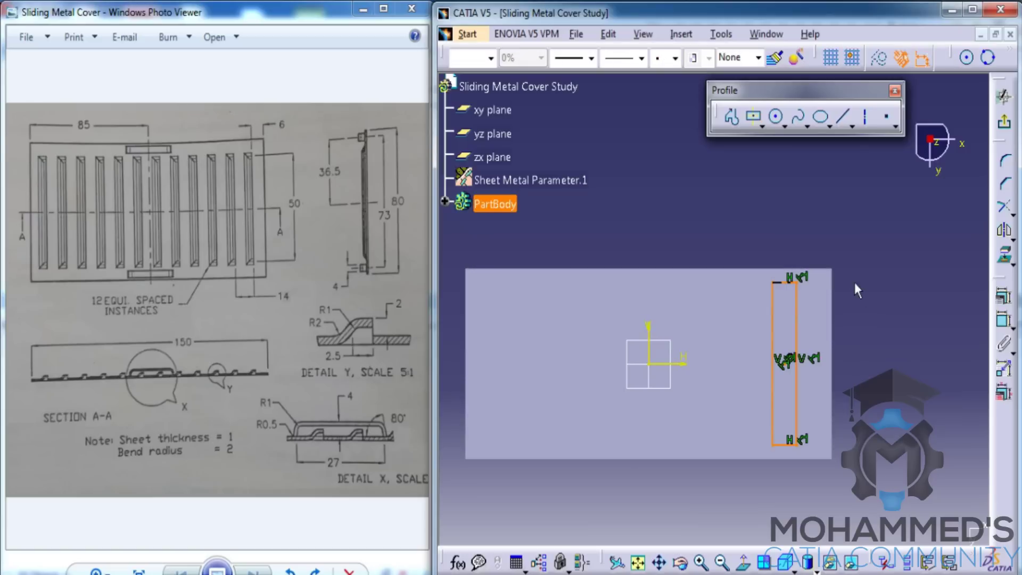
pyautogui.click(871, 246)
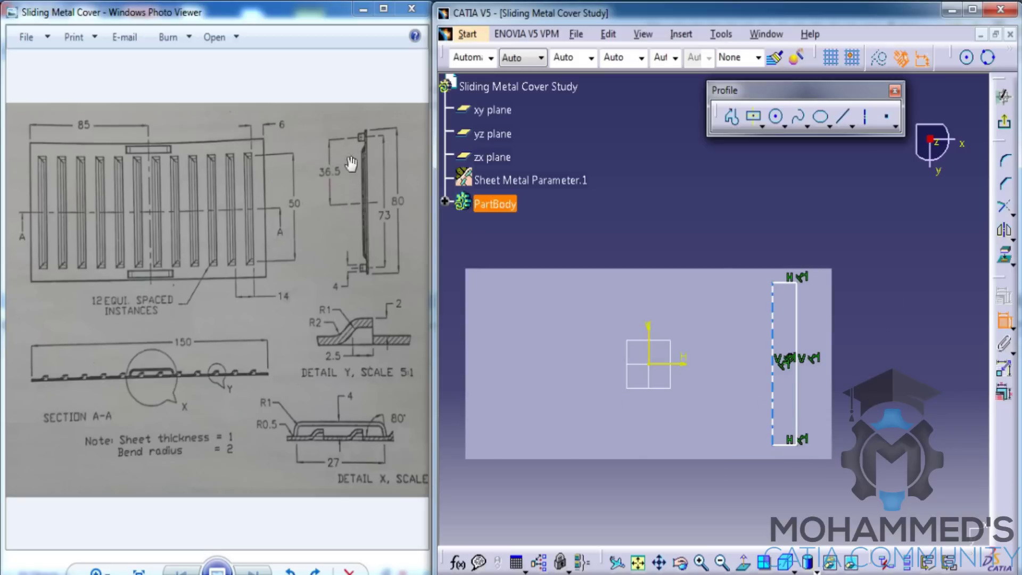
# Constrain the rectangle 6 from the plate's right edge and 2.5 wide
pyautogui.click(797, 305)
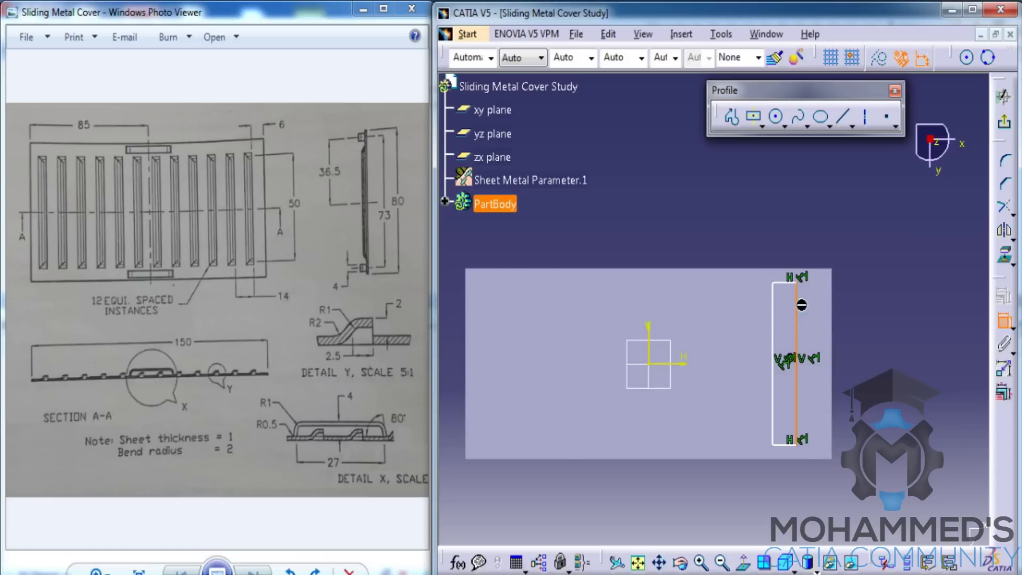
pyautogui.click(833, 298)
pyautogui.click(843, 226)
pyautogui.doubleClick(849, 225)
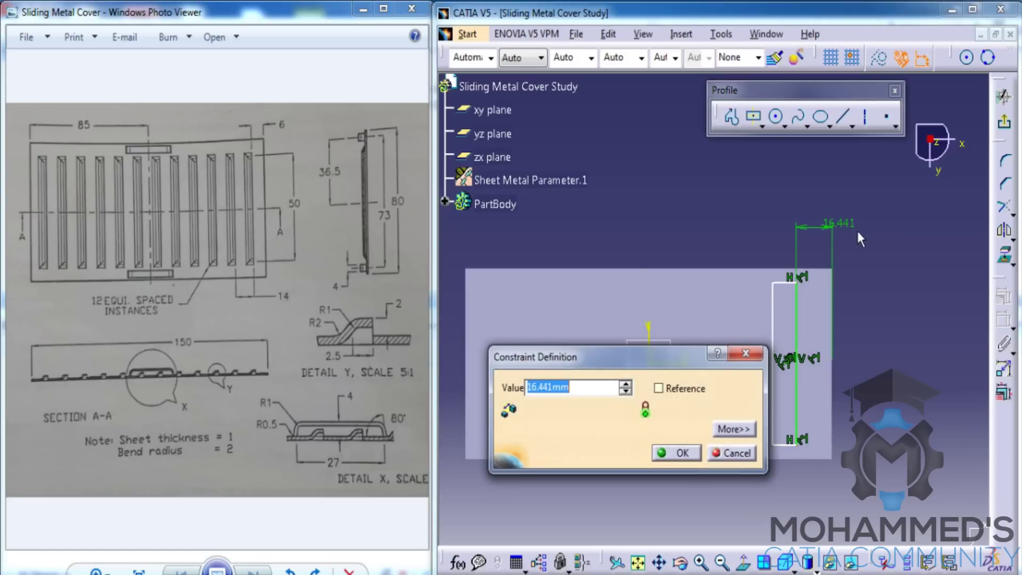
pyautogui.write('6')
pyautogui.press('Return')
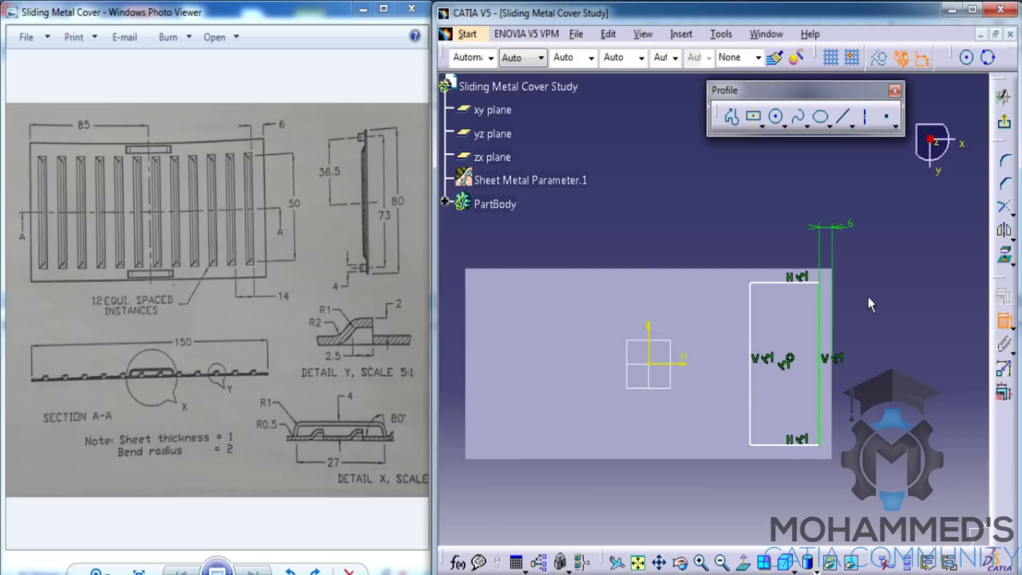
pyautogui.click(793, 282)
pyautogui.click(793, 248)
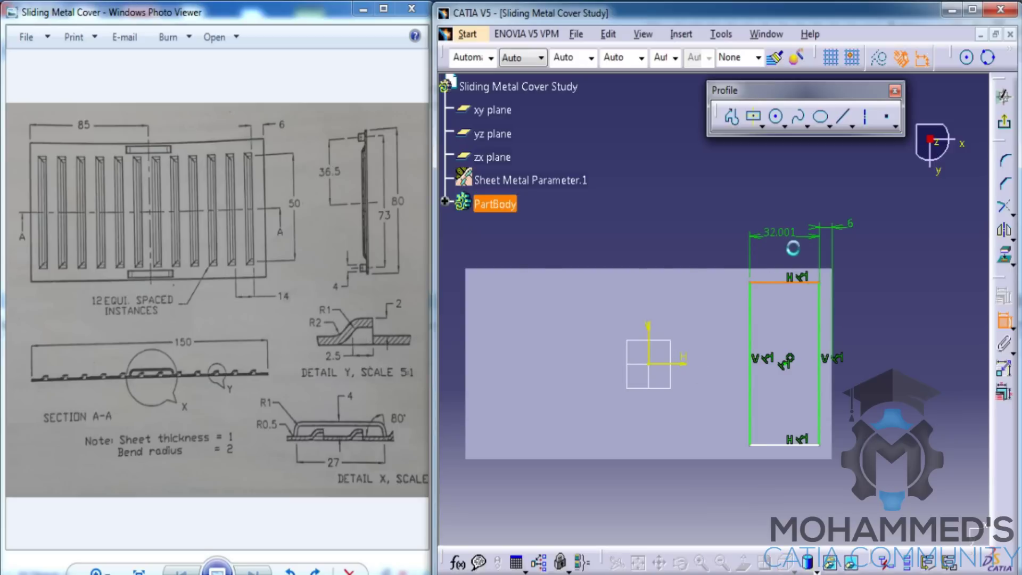
pyautogui.doubleClick(778, 233)
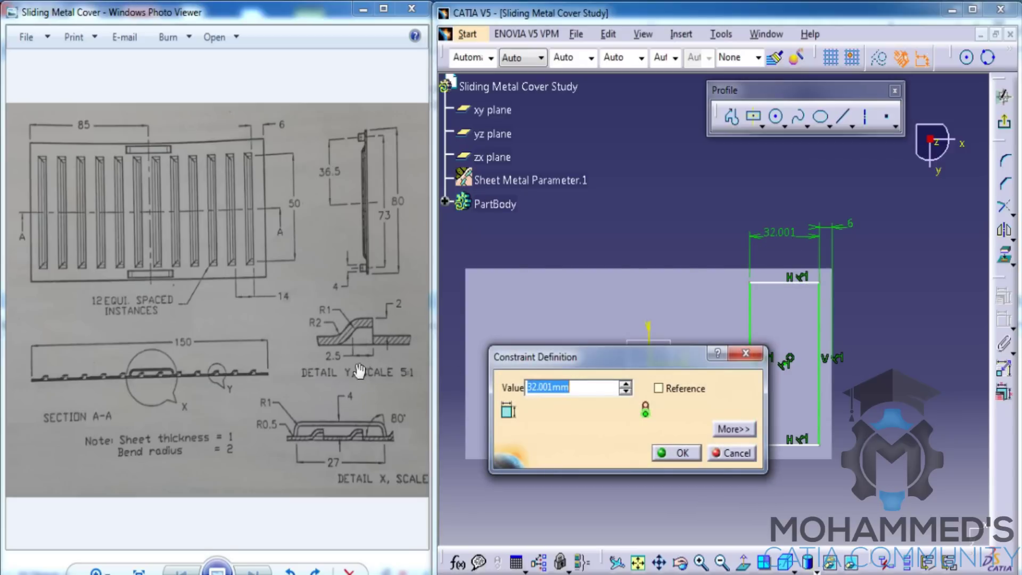
pyautogui.write('2')
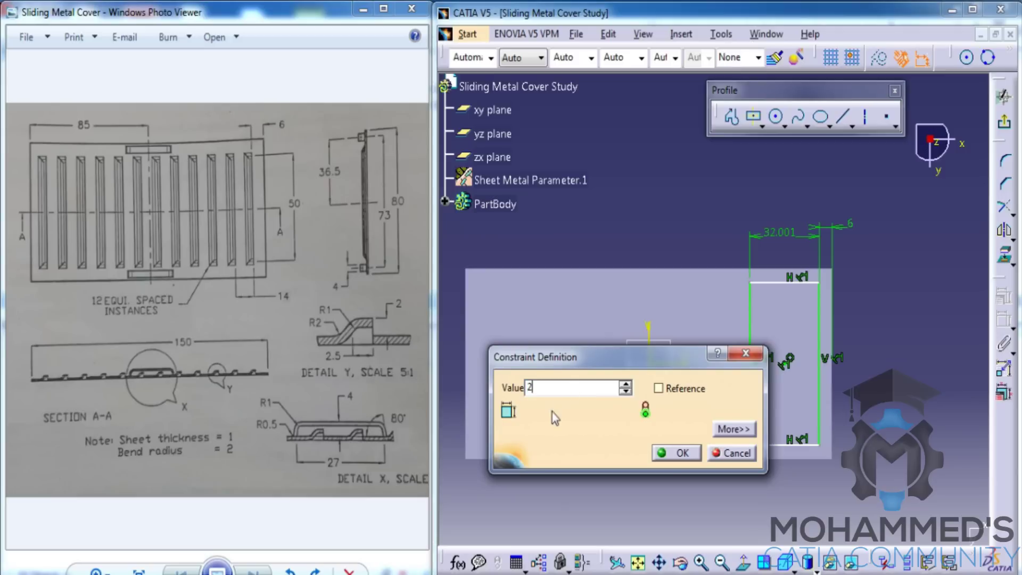
pyautogui.write('.5')
pyautogui.press('Return')
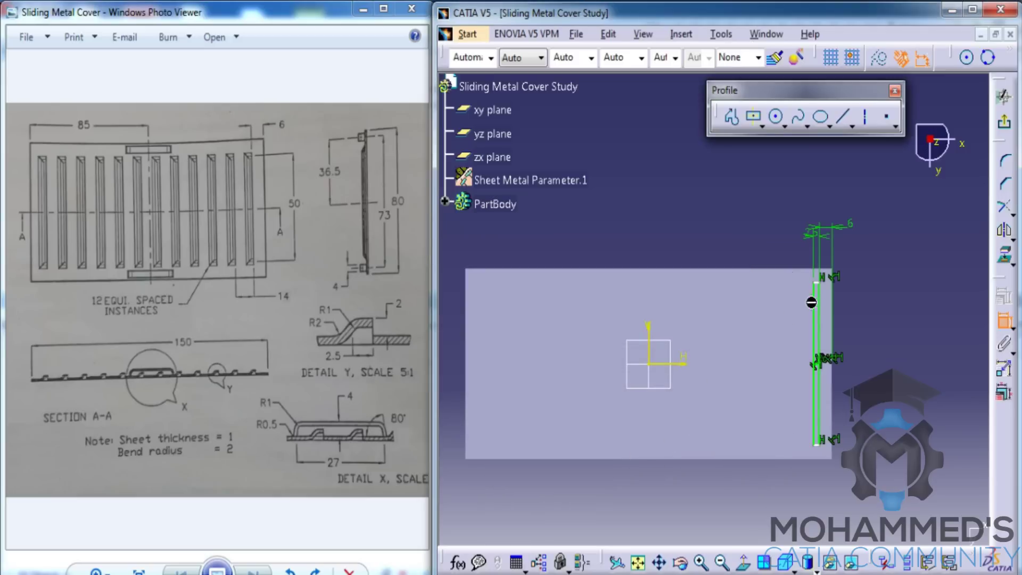
# Set the narrow rectangle's height to 50
pyautogui.moveTo(738, 296)
pyautogui.mouseDown(button='middle')
pyautogui.moveTo(591, 251)
pyautogui.moveTo(709, 271)
pyautogui.mouseUp(button='middle')
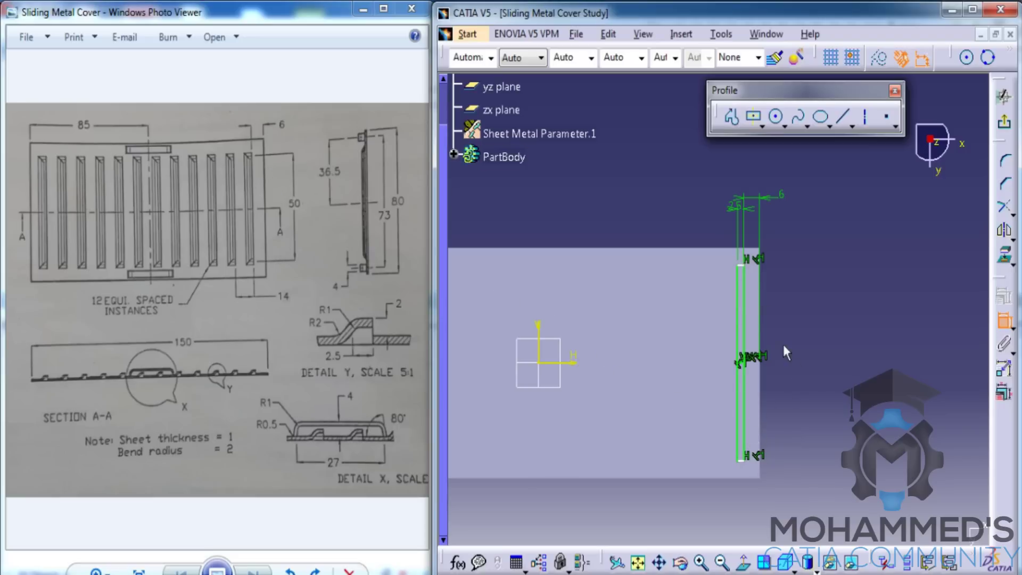
pyautogui.click(751, 306)
pyautogui.click(816, 317)
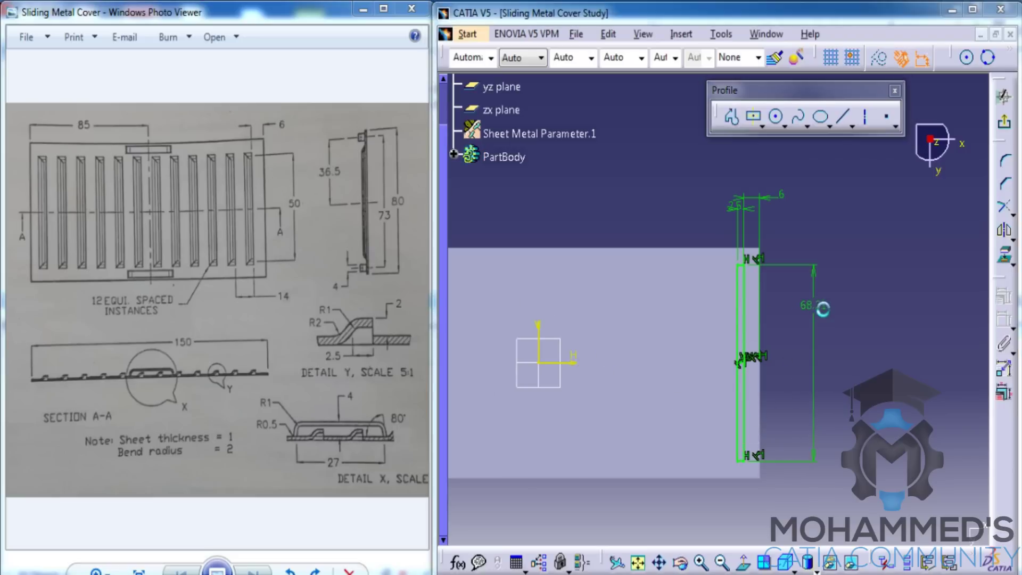
pyautogui.doubleClick(812, 336)
pyautogui.write('50')
pyautogui.press('Return')
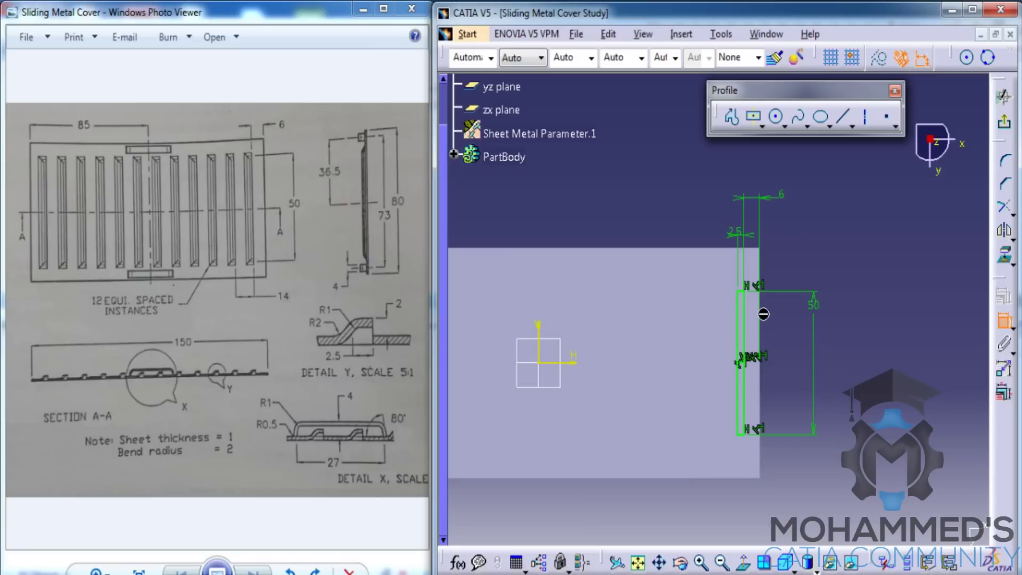
pyautogui.moveTo(733, 305)
pyautogui.keyDown('ctrl'); pyautogui.mouseDown(button='middle')
pyautogui.moveTo(780, 313)
pyautogui.moveTo(776, 277)
pyautogui.mouseUp(button='middle'); pyautogui.keyUp('ctrl')
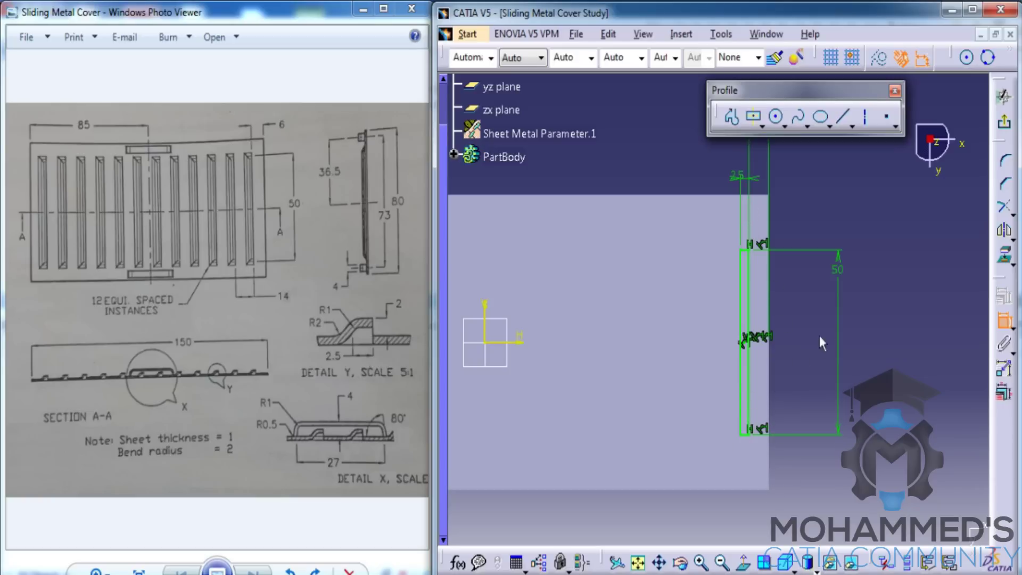
# Create Louver.1 from Sketch.2, using the sketch's long edge as the opening line
pyautogui.click(1006, 128)
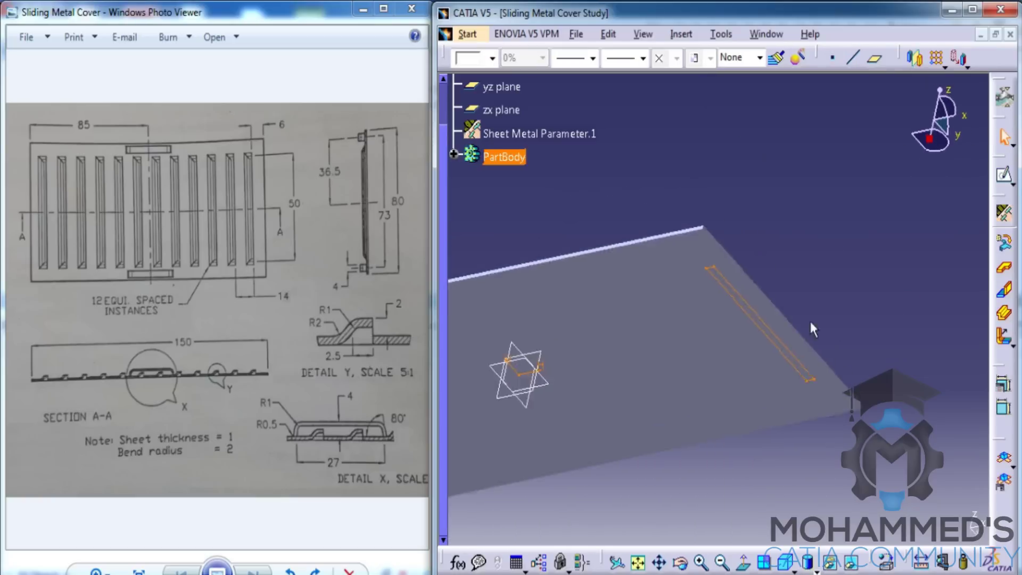
pyautogui.moveTo(729, 317)
pyautogui.mouseDown(button='middle')
pyautogui.moveTo(742, 417)
pyautogui.moveTo(725, 425)
pyautogui.moveTo(719, 405)
pyautogui.mouseUp(button='middle')
pyautogui.click(681, 33)
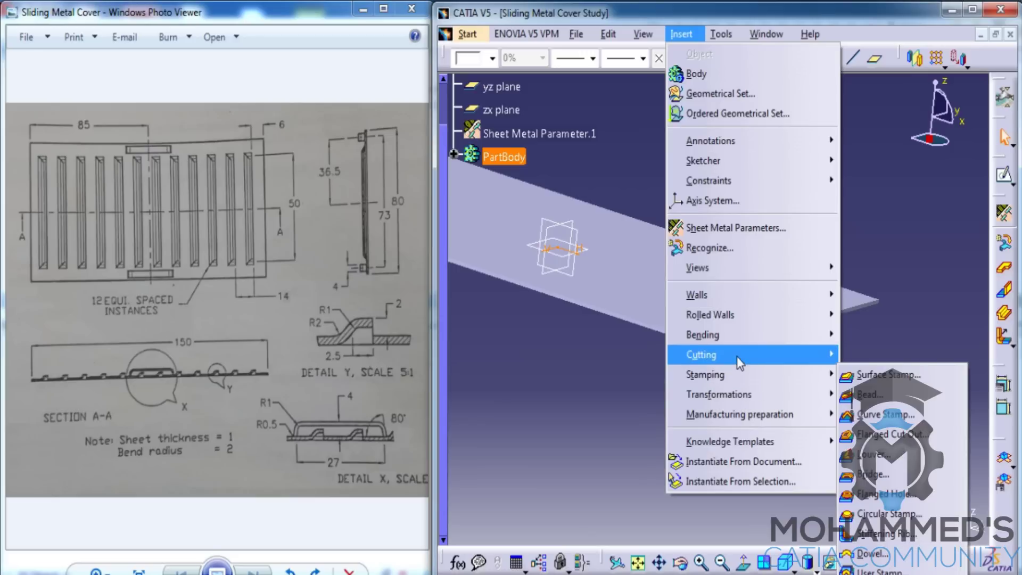
pyautogui.moveTo(736, 373)
pyautogui.click(876, 454)
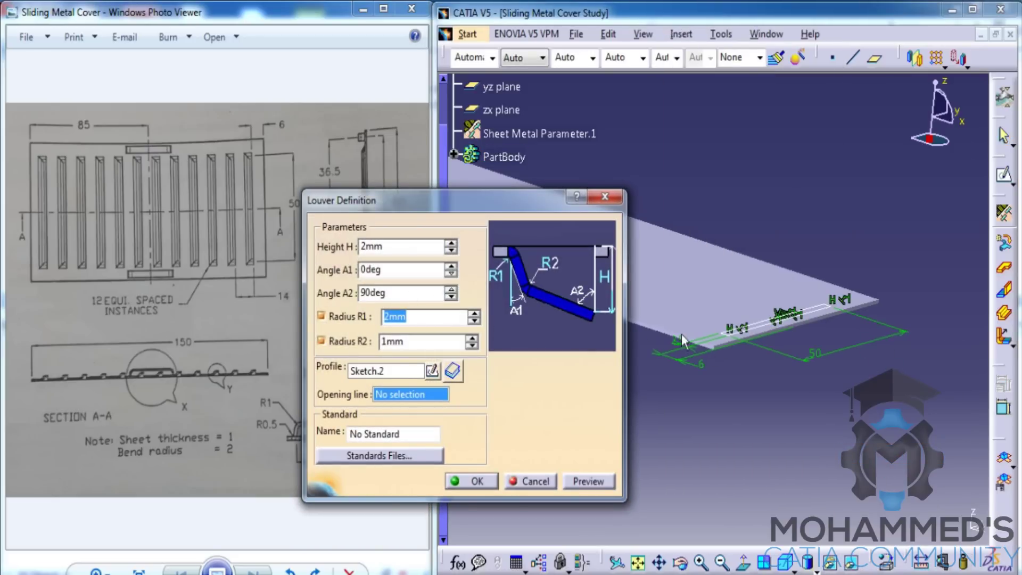
pyautogui.moveTo(683, 340); pyautogui.dragTo(796, 393, button='middle')
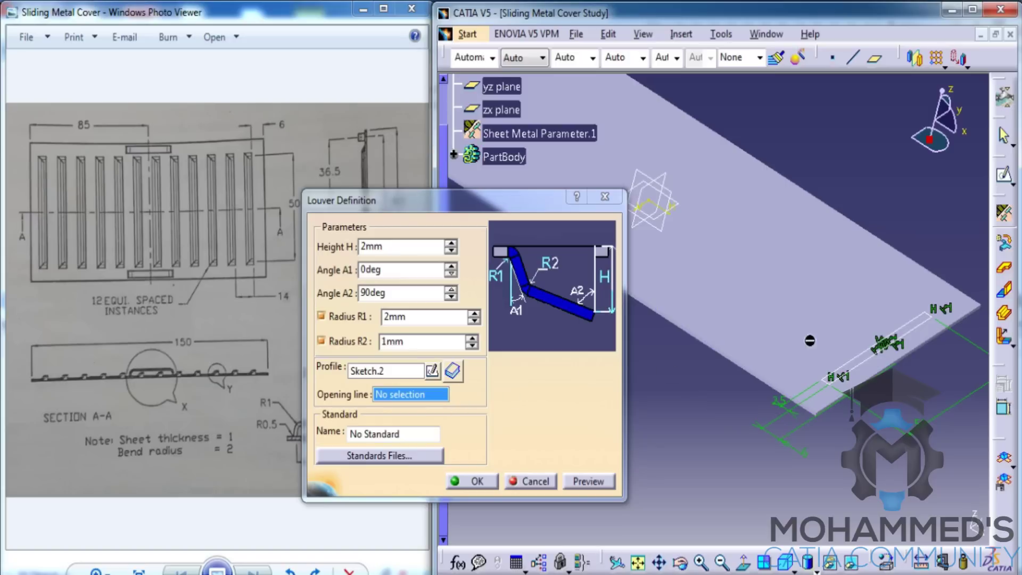
pyautogui.moveTo(827, 336); pyautogui.dragTo(840, 289, button='middle')
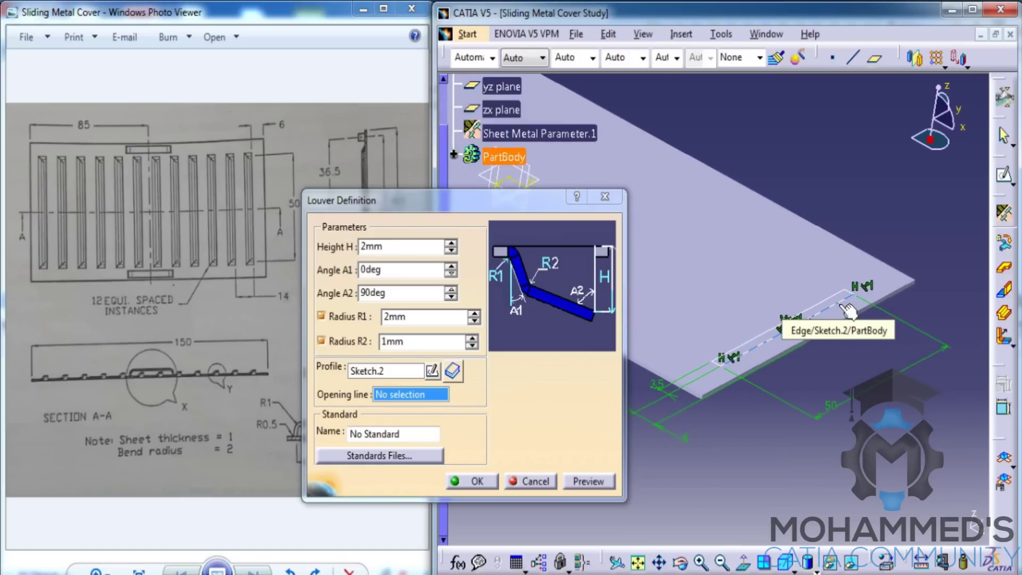
pyautogui.click(855, 313)
pyautogui.moveTo(856, 315); pyautogui.dragTo(864, 270, button='middle')
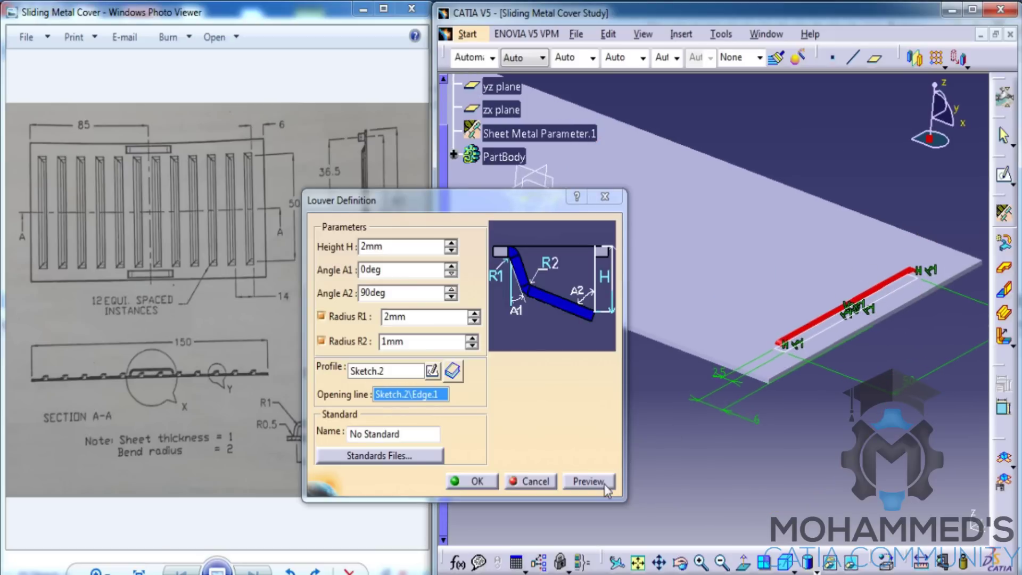
pyautogui.click(588, 481)
pyautogui.moveTo(776, 292); pyautogui.dragTo(777, 396, button='middle')
pyautogui.click(489, 485)
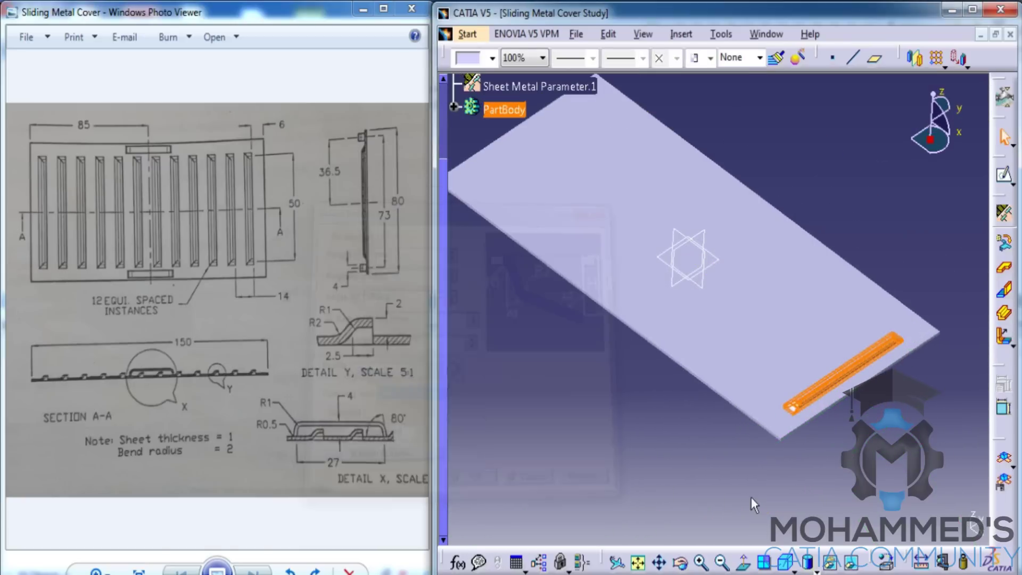
# Start a rectangular pattern of Louver.1 referenced to the plate face, with reversed direction
pyautogui.moveTo(732, 361); pyautogui.dragTo(814, 224, button='middle')
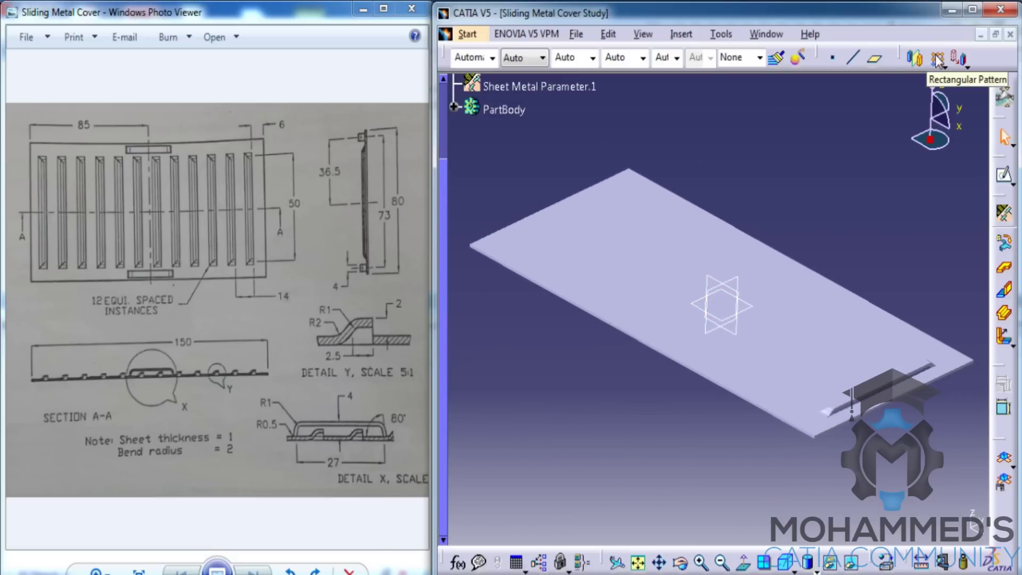
pyautogui.click(454, 107)
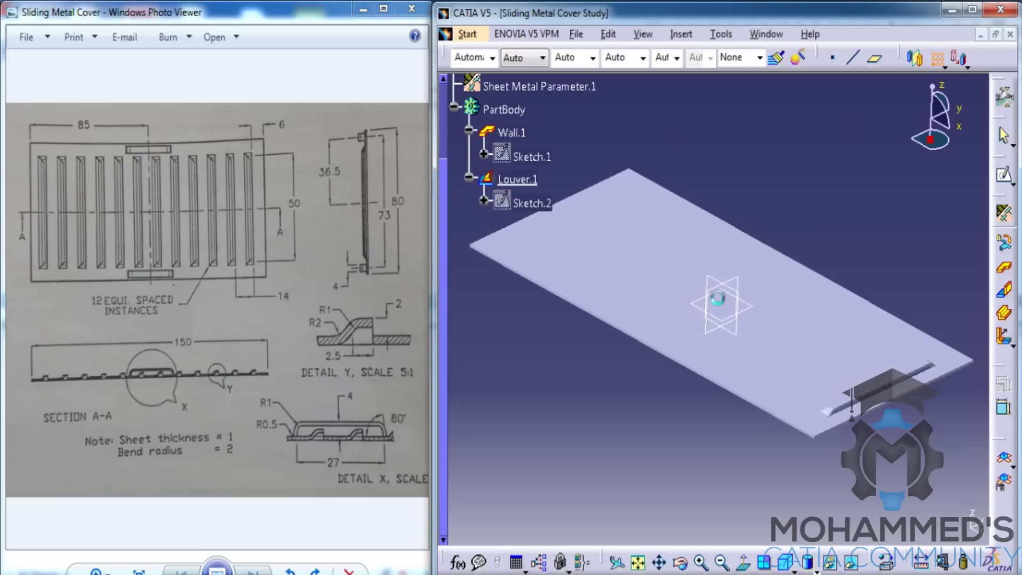
pyautogui.click(531, 181)
pyautogui.click(938, 57)
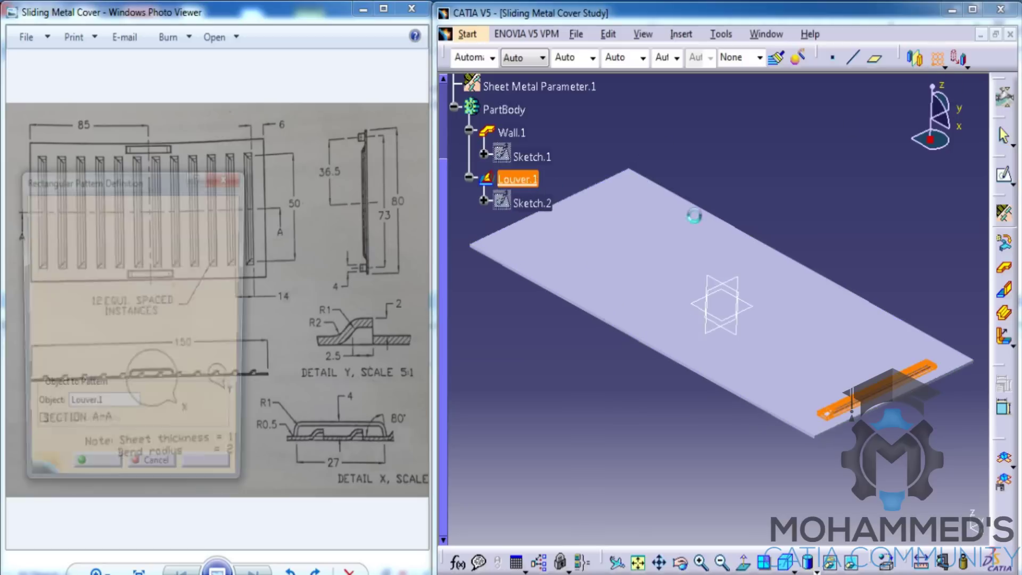
pyautogui.click(137, 344)
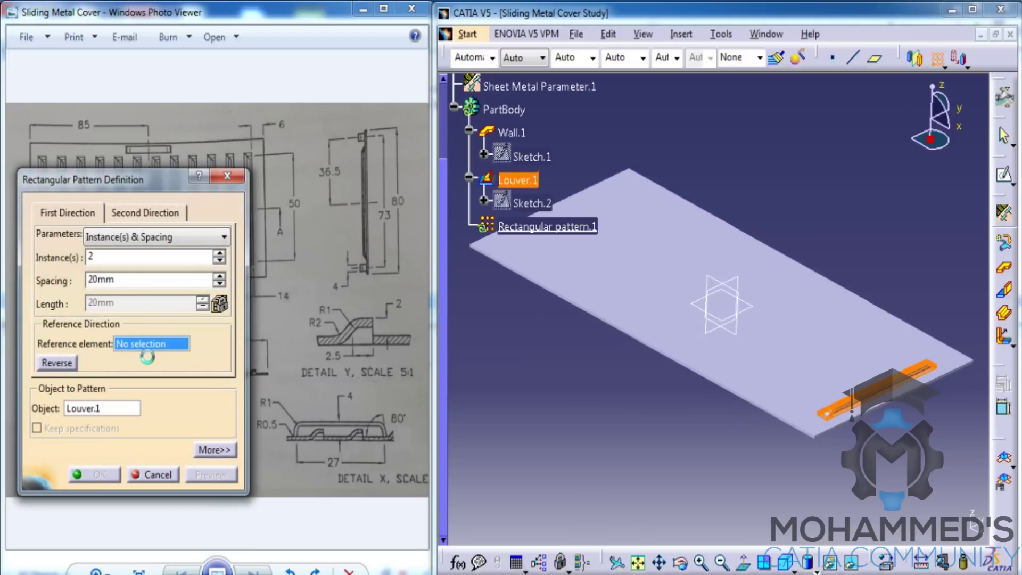
pyautogui.click(699, 300)
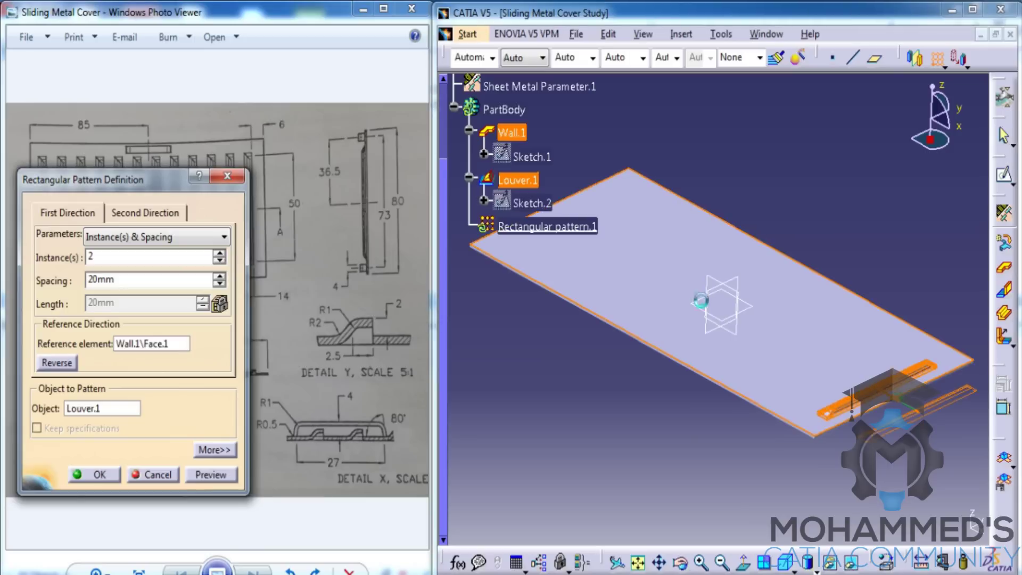
pyautogui.click(59, 363)
# Set 12 instances at 14mm spacing and create the louver pattern
pyautogui.doubleClick(91, 257)
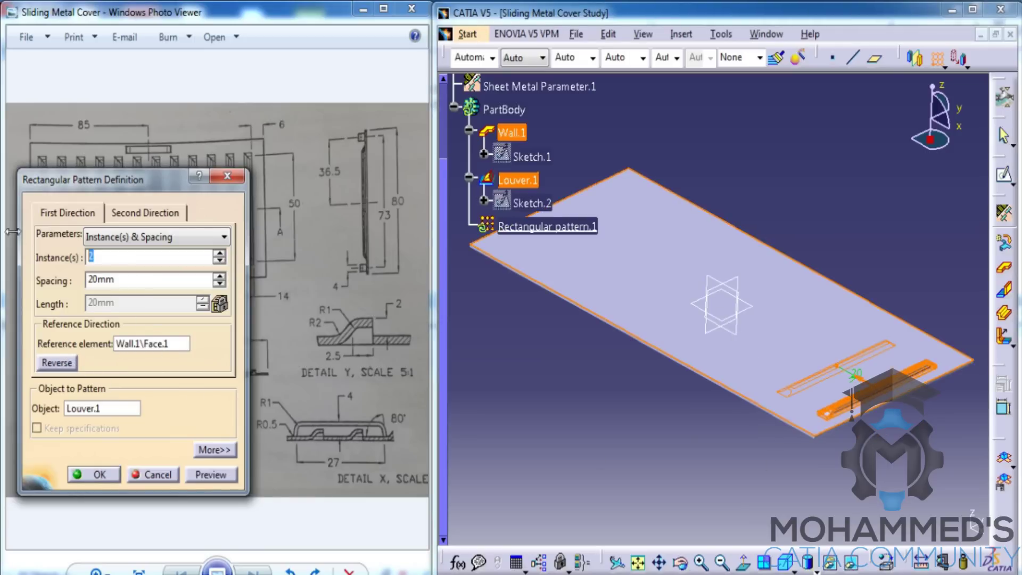
pyautogui.moveTo(170, 186); pyautogui.dragTo(625, 225)
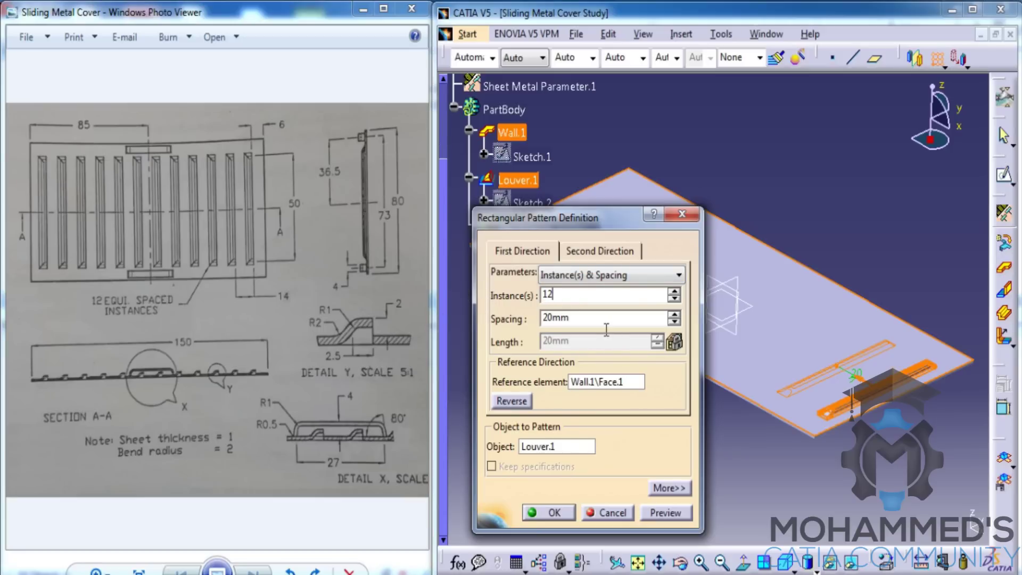
pyautogui.press('Tab')
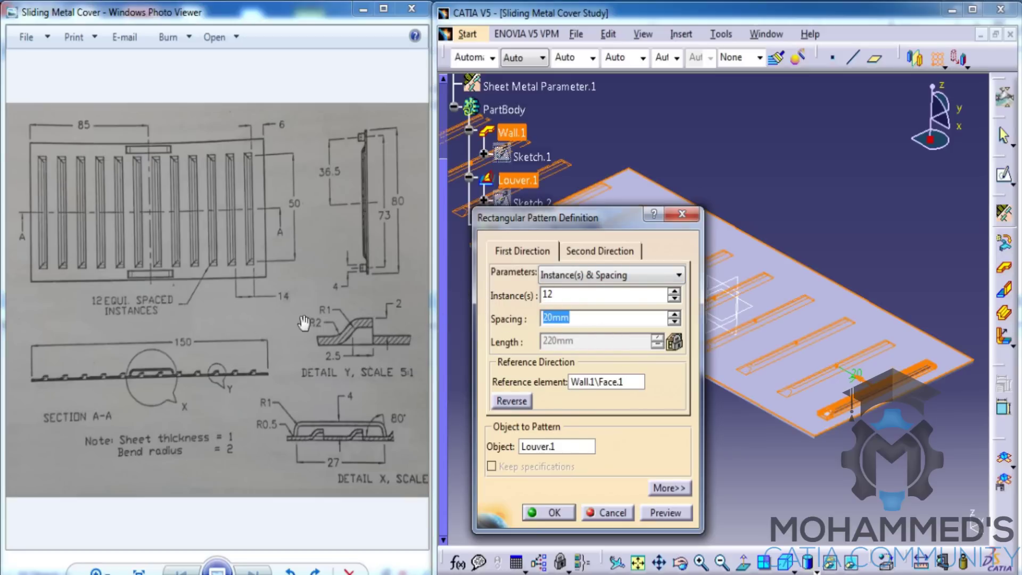
pyautogui.write('14')
pyautogui.click(672, 513)
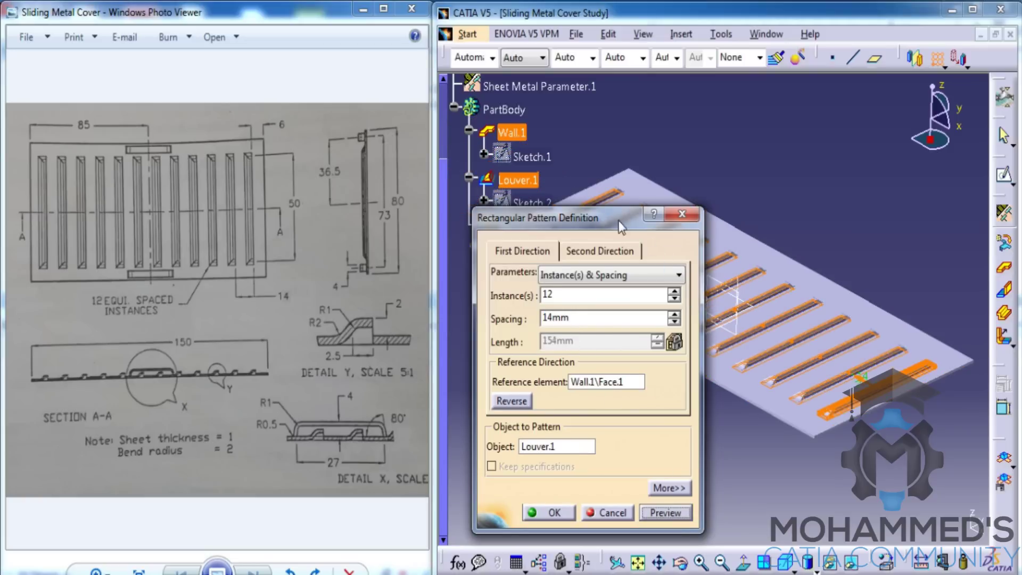
pyautogui.moveTo(639, 217); pyautogui.dragTo(408, 195)
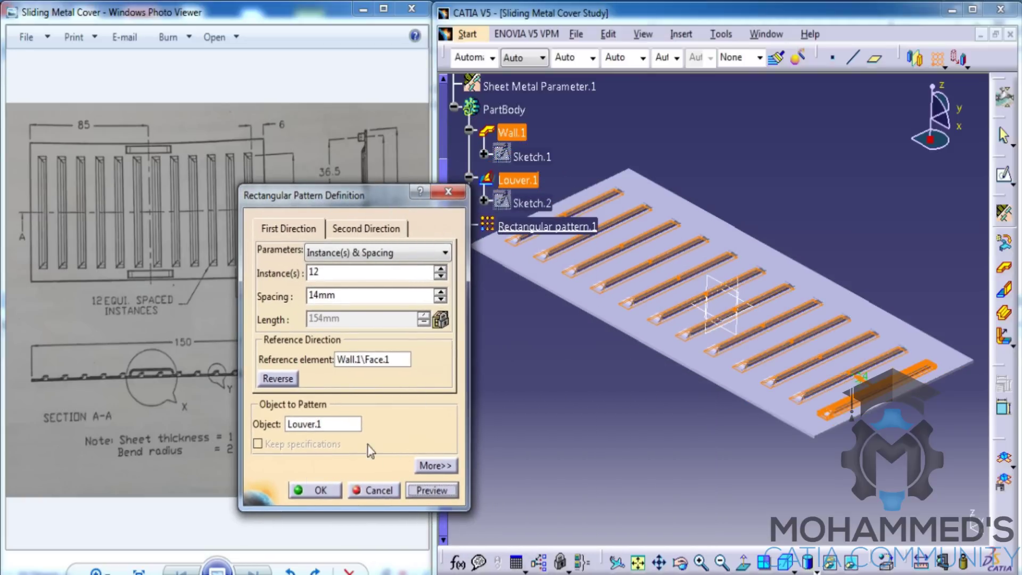
pyautogui.click(333, 491)
pyautogui.moveTo(680, 274); pyautogui.dragTo(790, 220, button='middle')
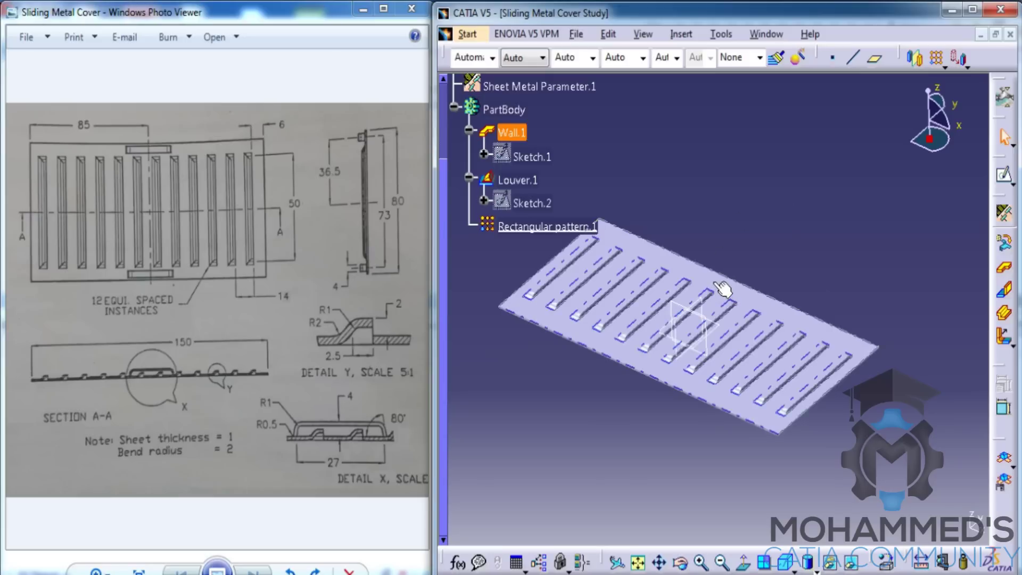
pyautogui.moveTo(723, 290); pyautogui.dragTo(772, 318, button='middle')
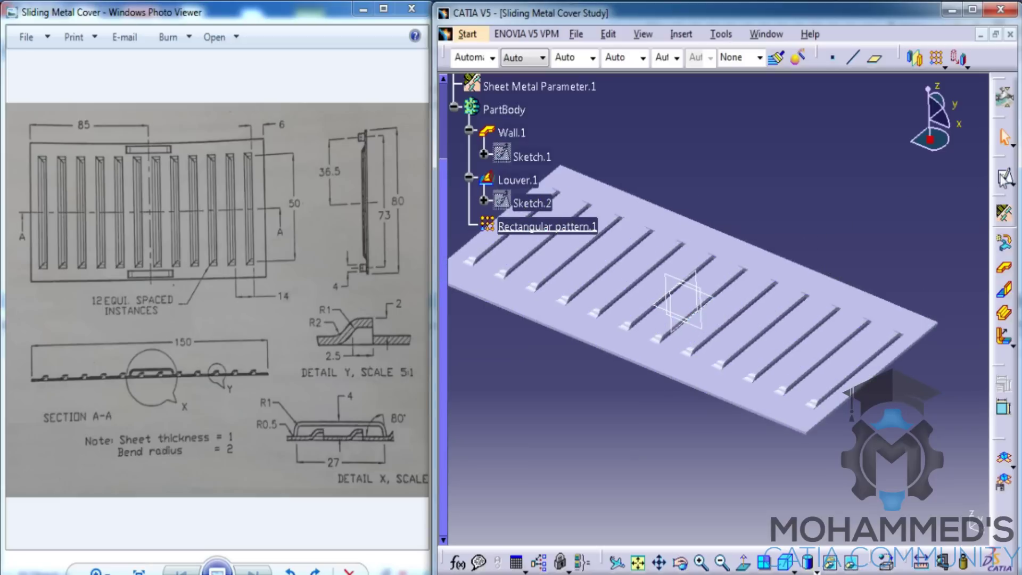
pyautogui.moveTo(621, 301); pyautogui.dragTo(742, 193, button='middle')
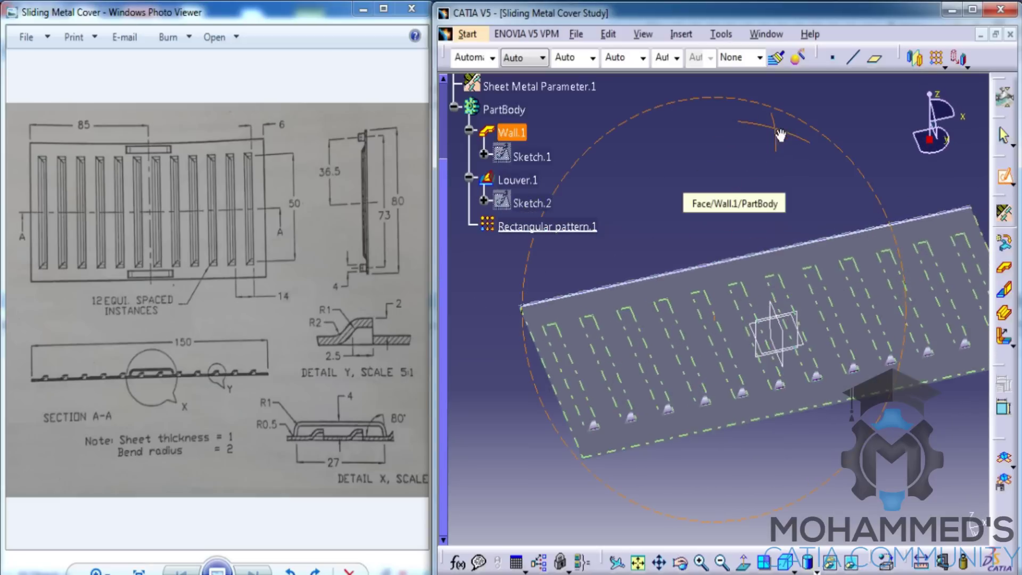
# Open a sketch on the plate face and place a point below the louvers on the vertical axis
pyautogui.click(763, 282)
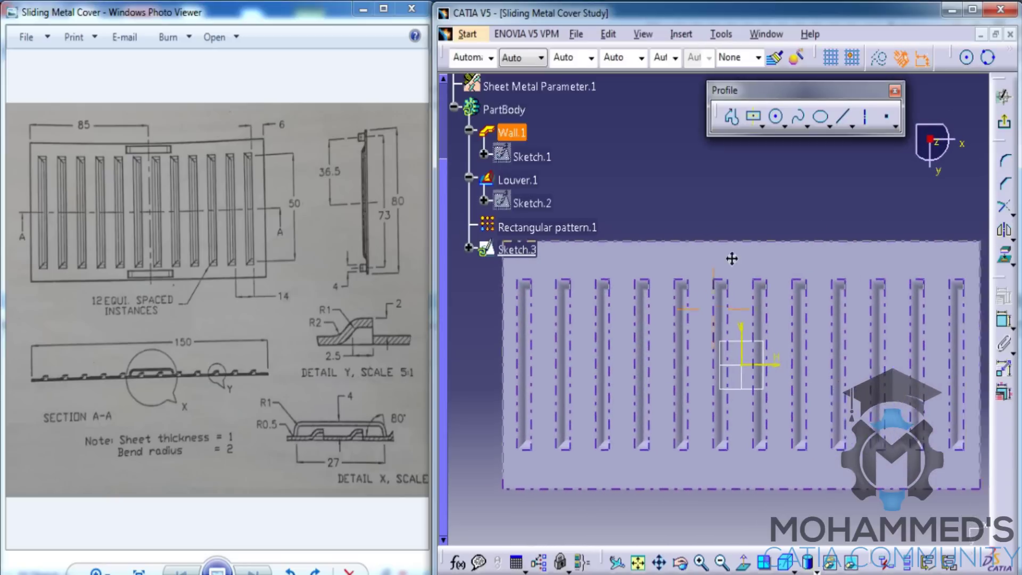
pyautogui.click(888, 121)
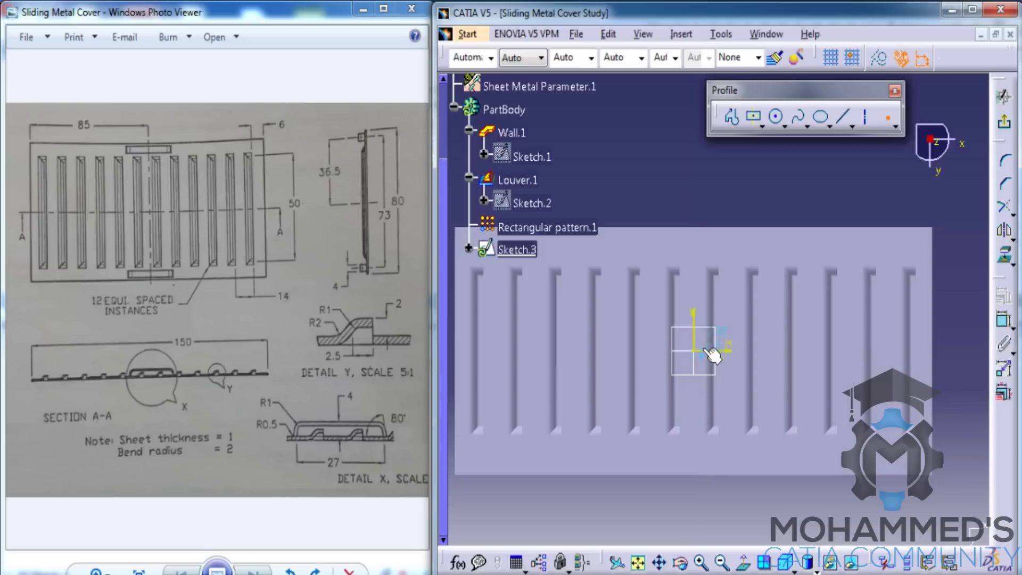
pyautogui.click(697, 455)
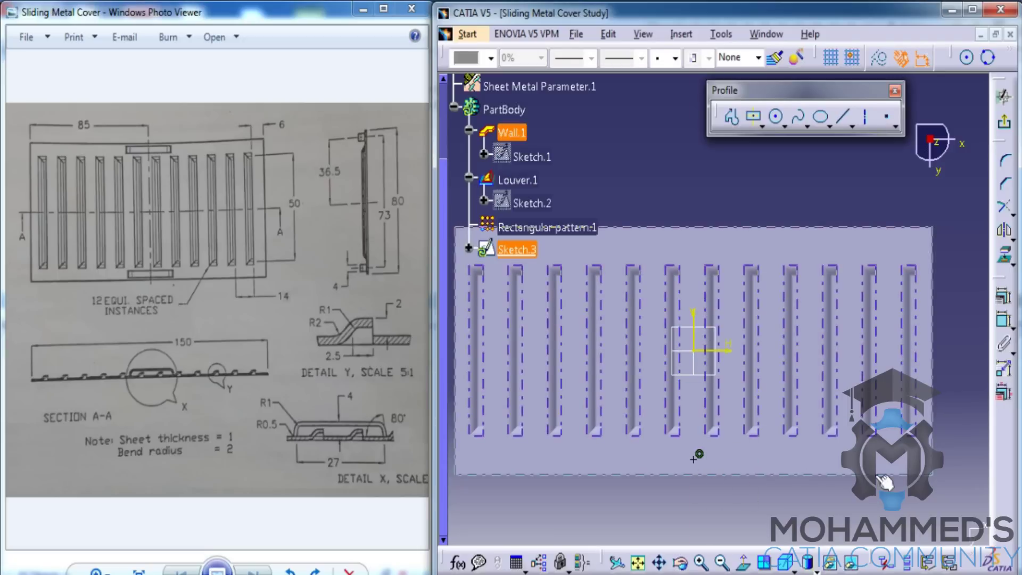
pyautogui.click(767, 405)
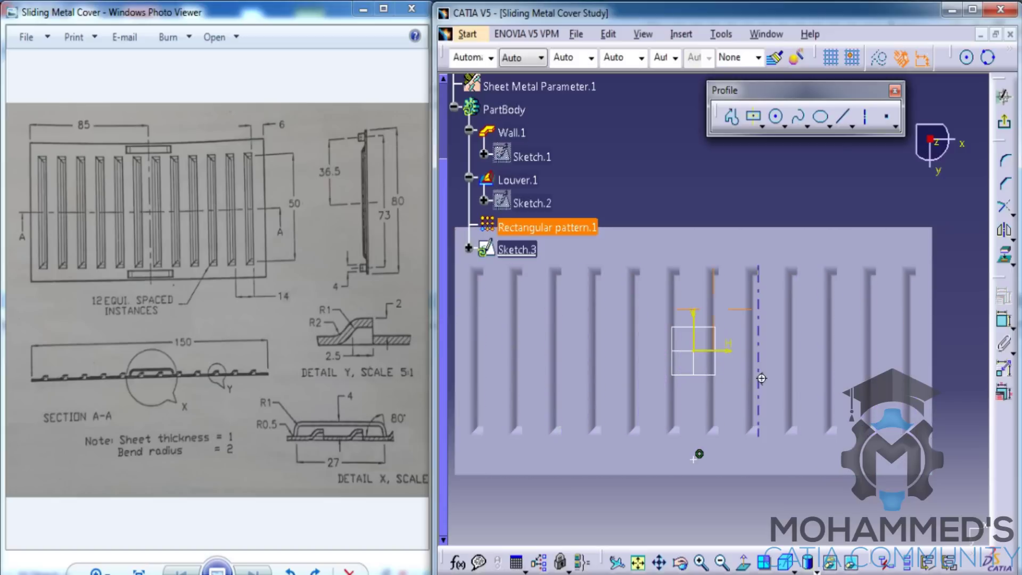
pyautogui.moveTo(761, 378); pyautogui.dragTo(751, 335, button='middle')
pyautogui.click(816, 417)
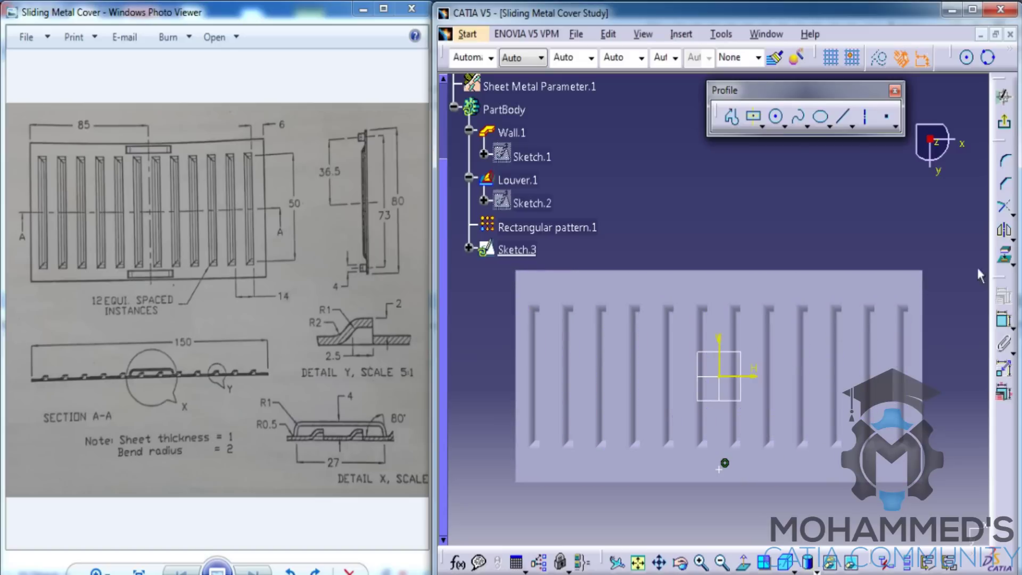
pyautogui.click(727, 486)
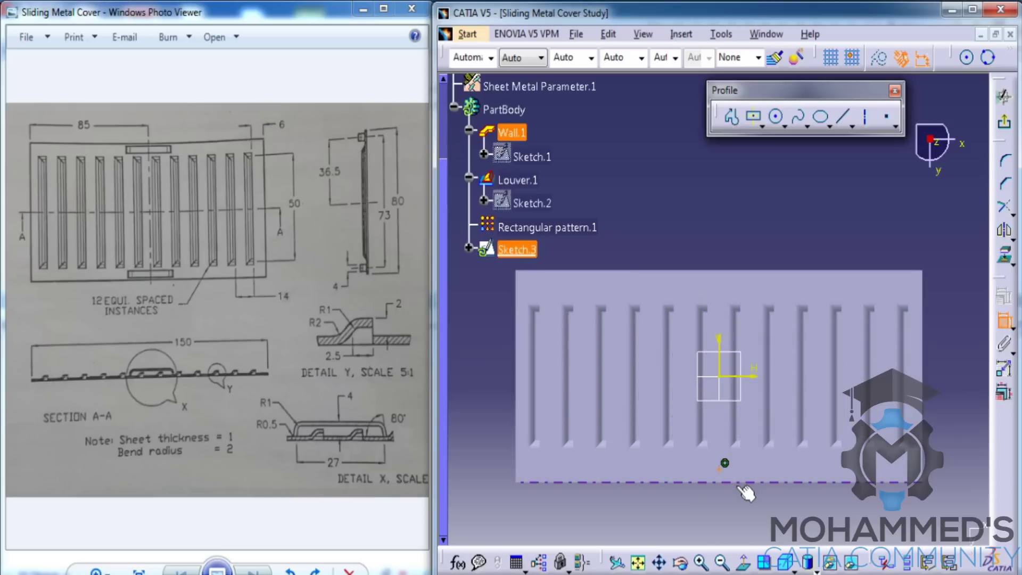
# Change the point's distance dimension from 4.876mm to 3.5mm
pyautogui.click(724, 465)
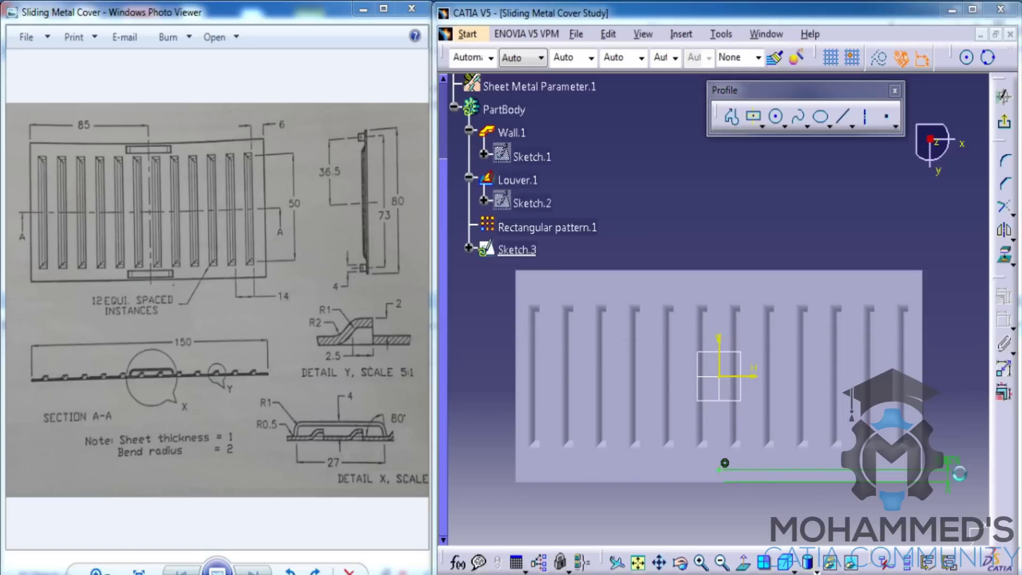
pyautogui.doubleClick(953, 469)
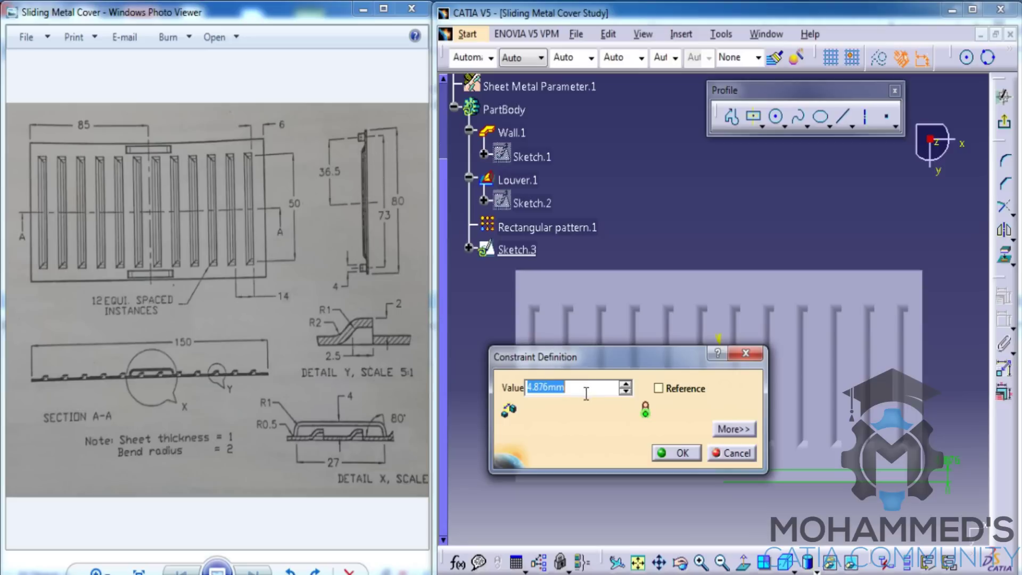
pyautogui.write('3.5mm')
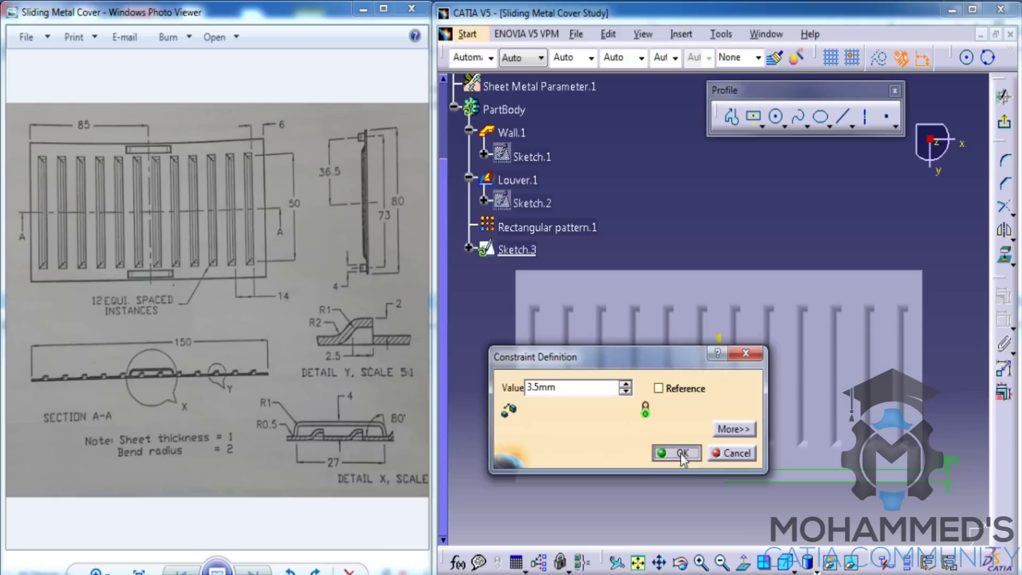
pyautogui.click(675, 453)
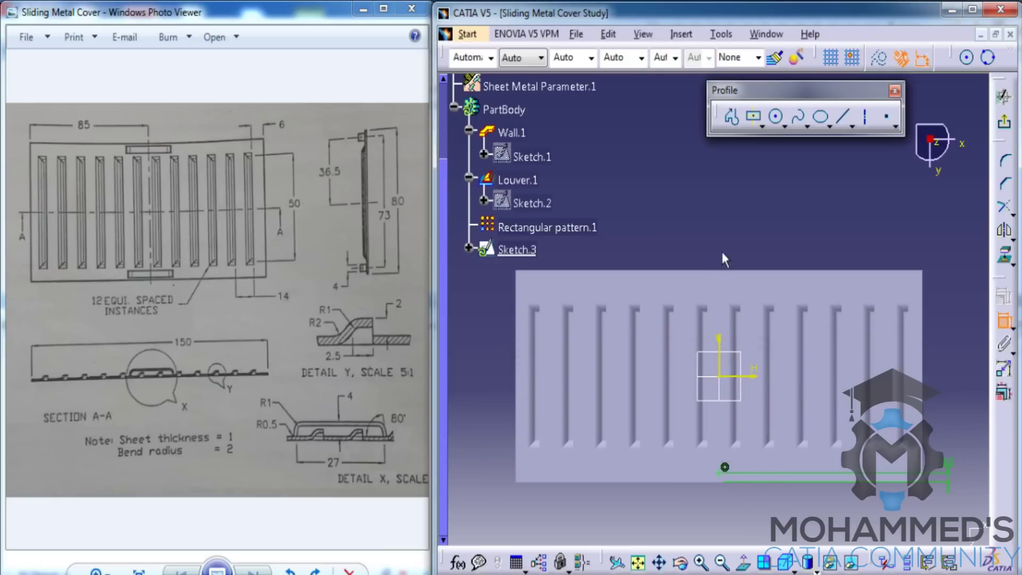
# Exit Sketch.3 and select its point as the bridge stamp location
pyautogui.click(1008, 128)
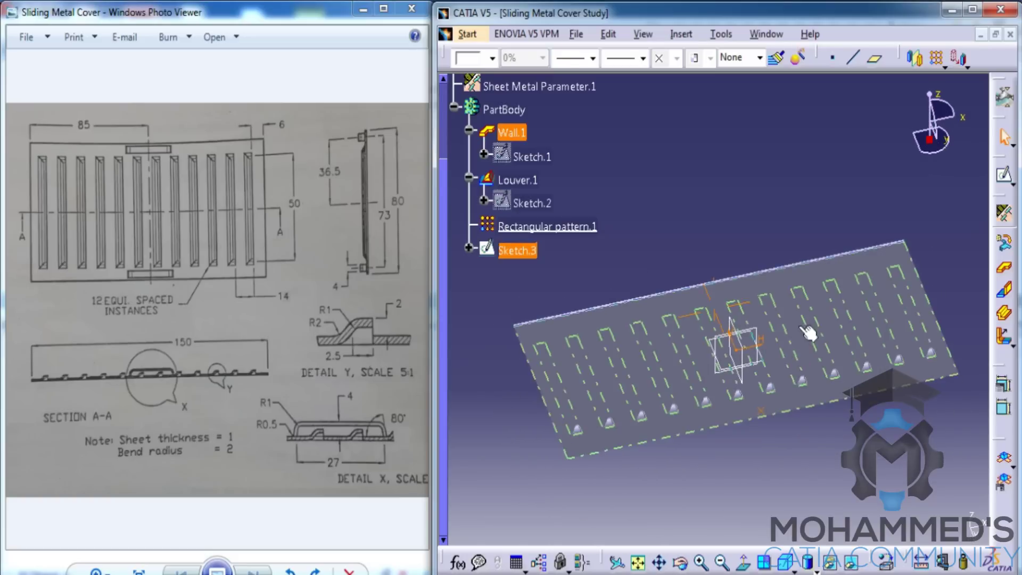
pyautogui.moveTo(788, 357)
pyautogui.mouseDown(button='middle')
pyautogui.moveTo(728, 489)
pyautogui.moveTo(634, 308)
pyautogui.moveTo(538, 370)
pyautogui.moveTo(639, 360)
pyautogui.moveTo(712, 303)
pyautogui.moveTo(810, 338)
pyautogui.moveTo(886, 290)
pyautogui.moveTo(895, 234)
pyautogui.moveTo(799, 197)
pyautogui.mouseUp(button='middle')
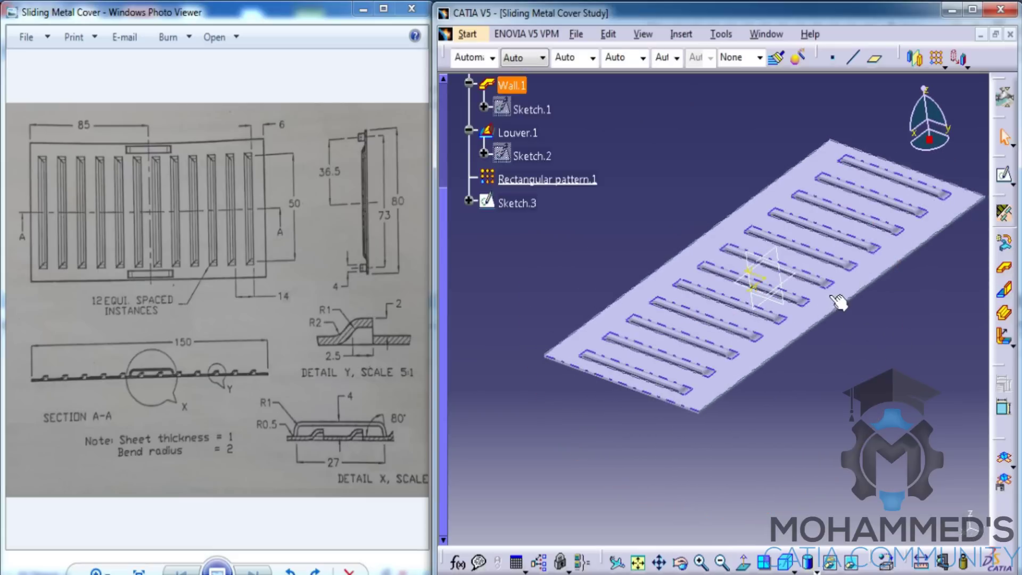
pyautogui.click(840, 306)
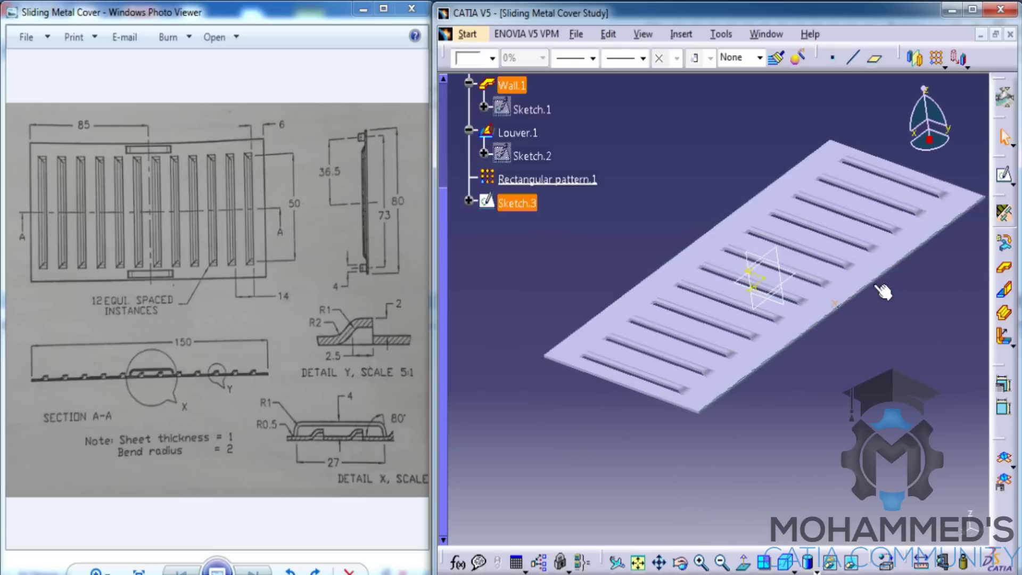
pyautogui.moveTo(844, 295); pyautogui.dragTo(747, 235, button='middle')
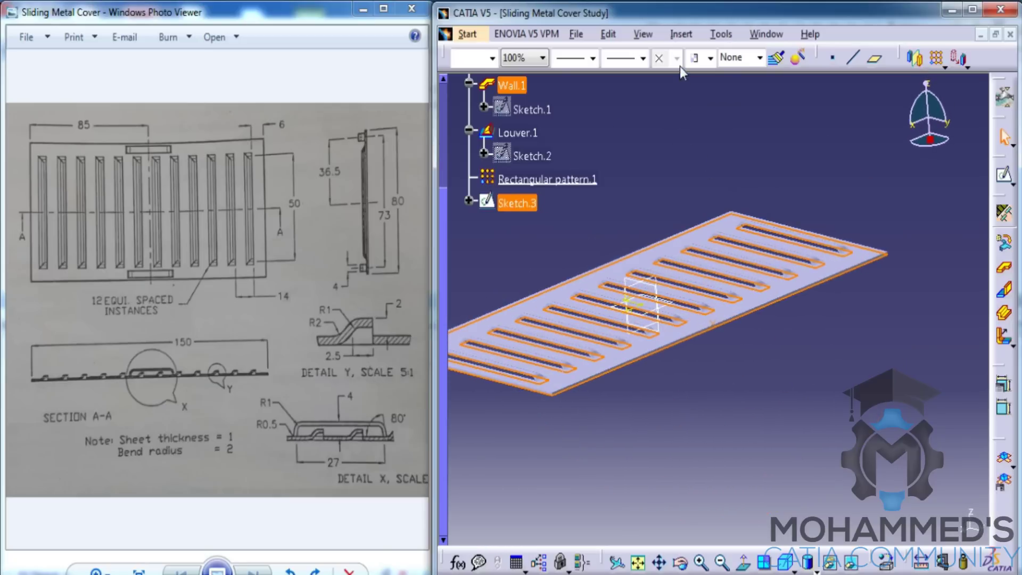
pyautogui.click(681, 33)
# Start a Bridge stamp at the selected sketch point
pyautogui.moveTo(756, 374)
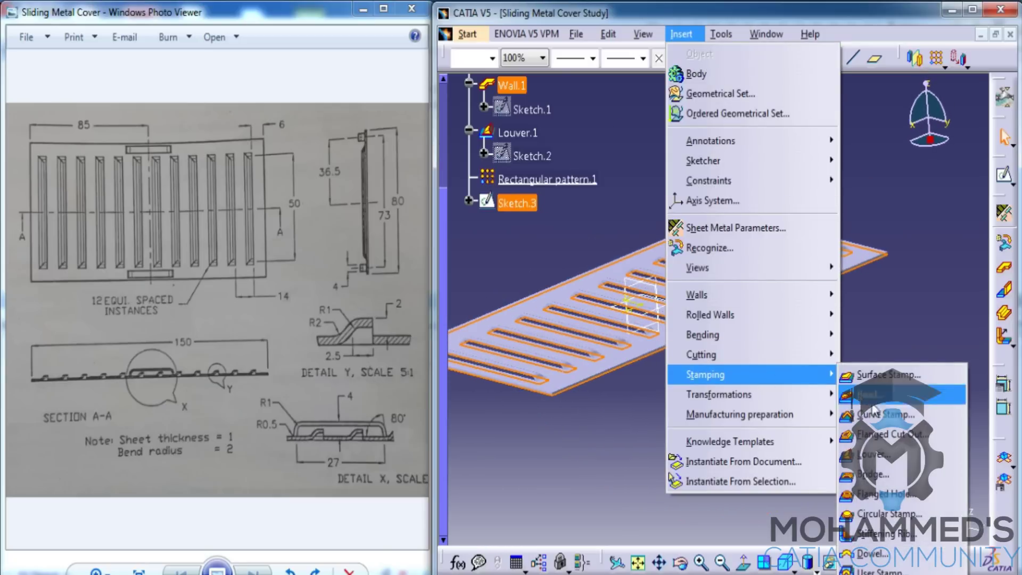
pyautogui.click(873, 474)
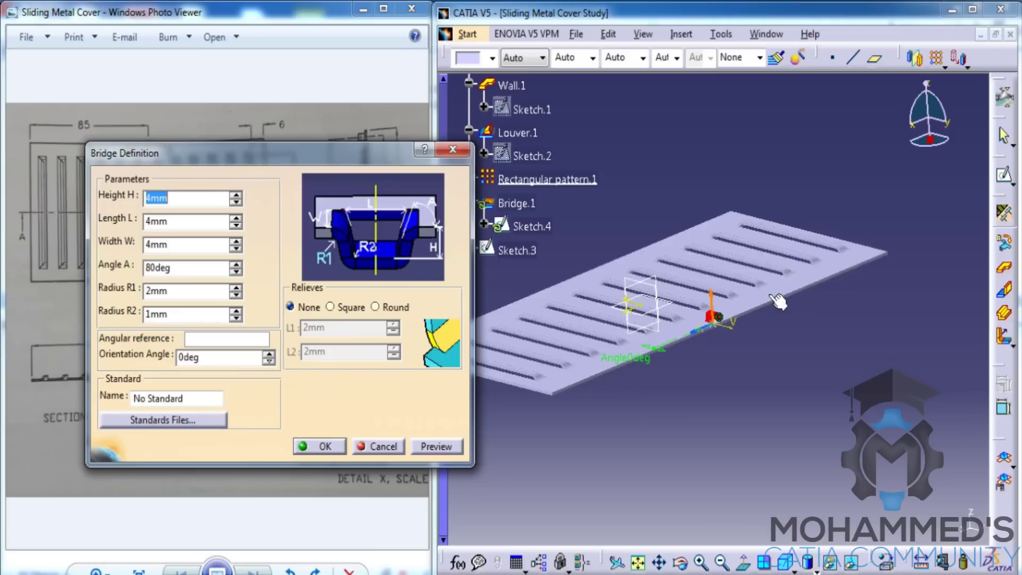
pyautogui.moveTo(777, 300); pyautogui.dragTo(772, 351, button='middle')
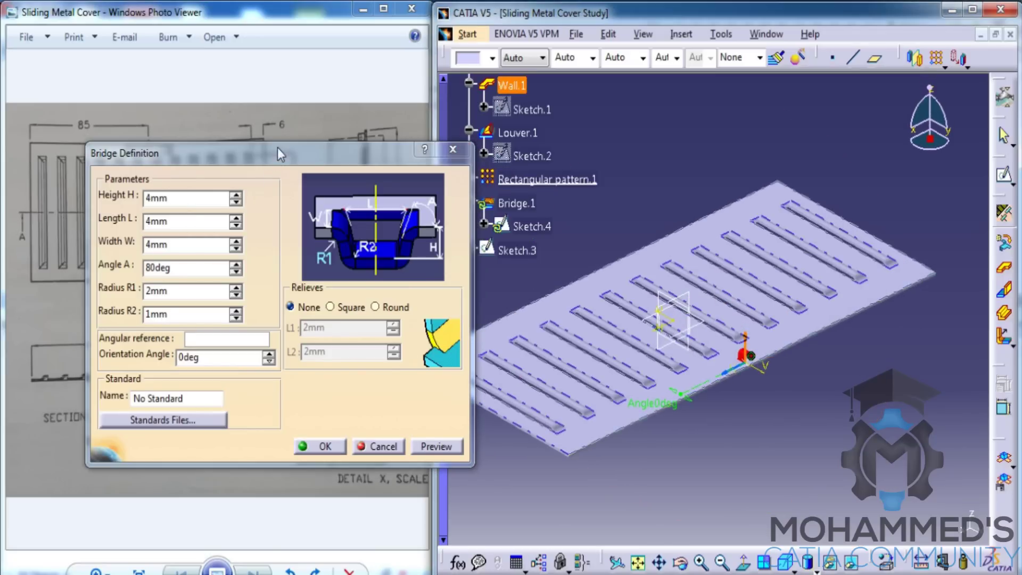
pyautogui.moveTo(278, 148); pyautogui.dragTo(704, 164)
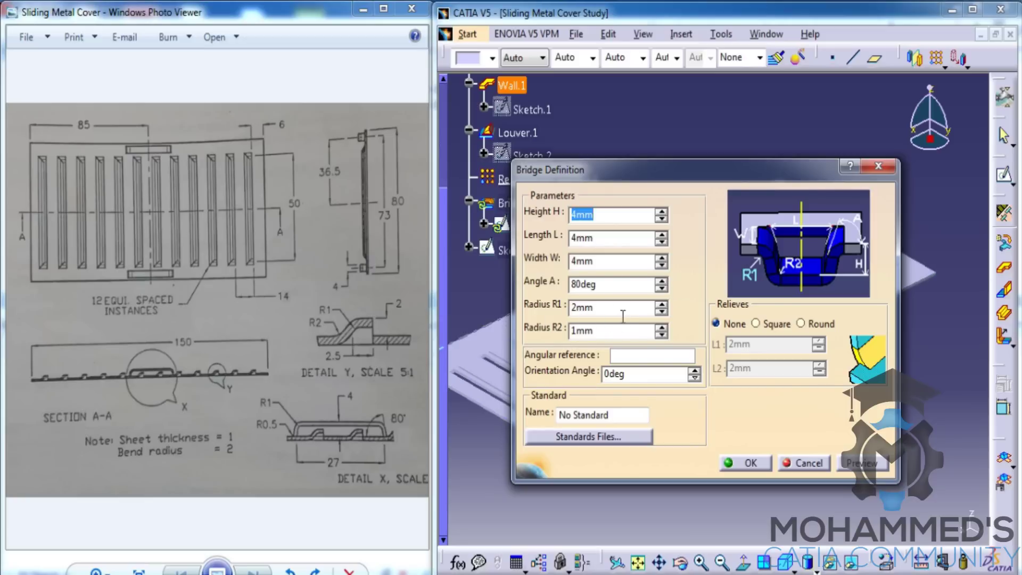
# Set bridge radius R1 to 1mm, R2 to 0.5mm, length 27mm and preview it
pyautogui.doubleClick(623, 314)
pyautogui.write('1mm')
pyautogui.press('Tab')
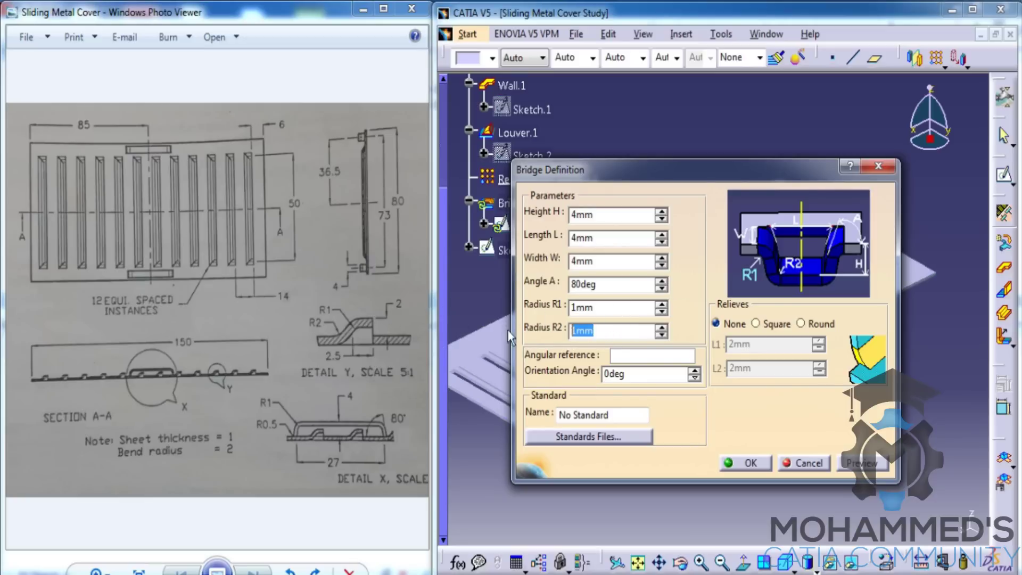
pyautogui.write('.5')
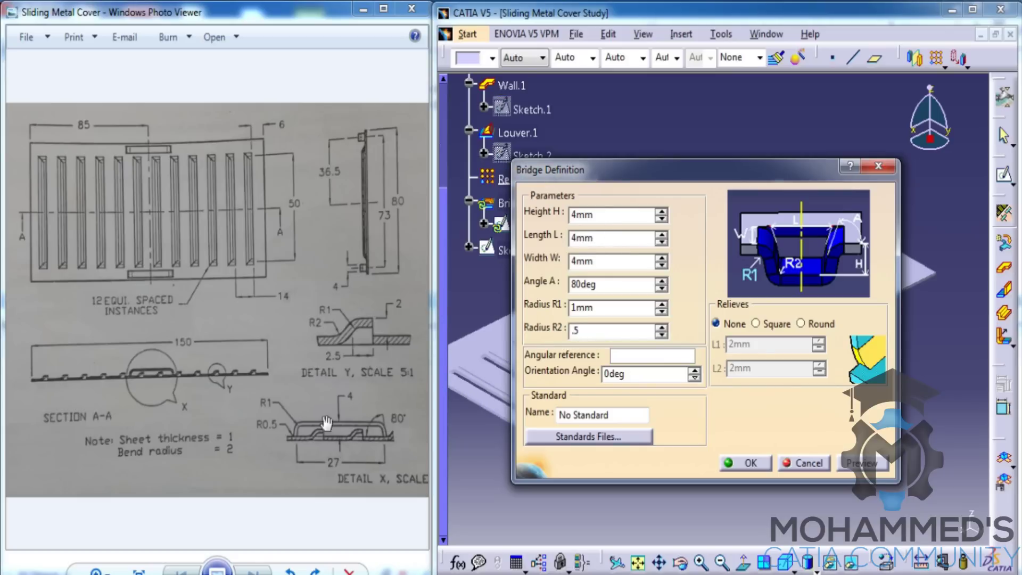
pyautogui.press('Return')
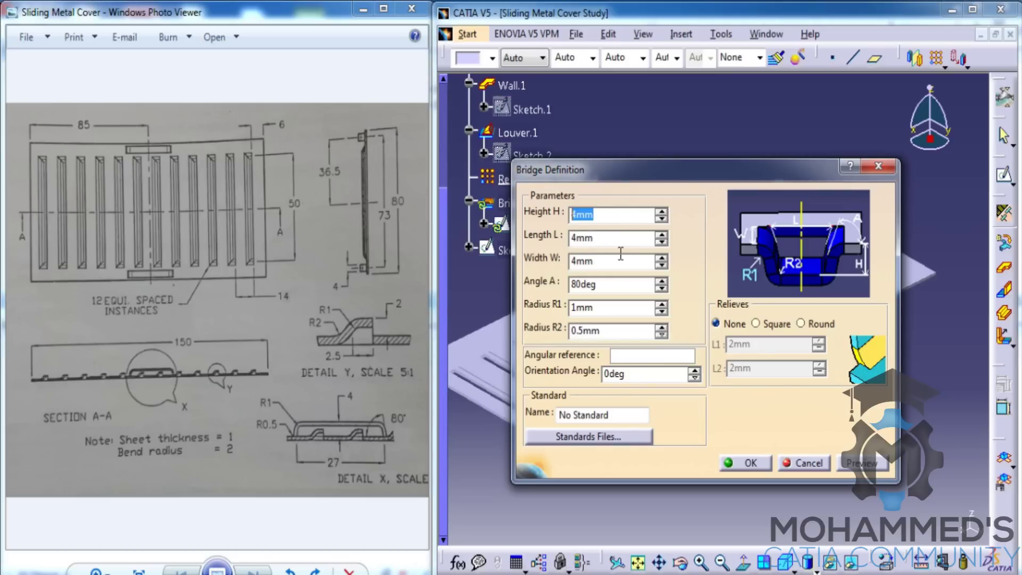
pyautogui.press('Tab')
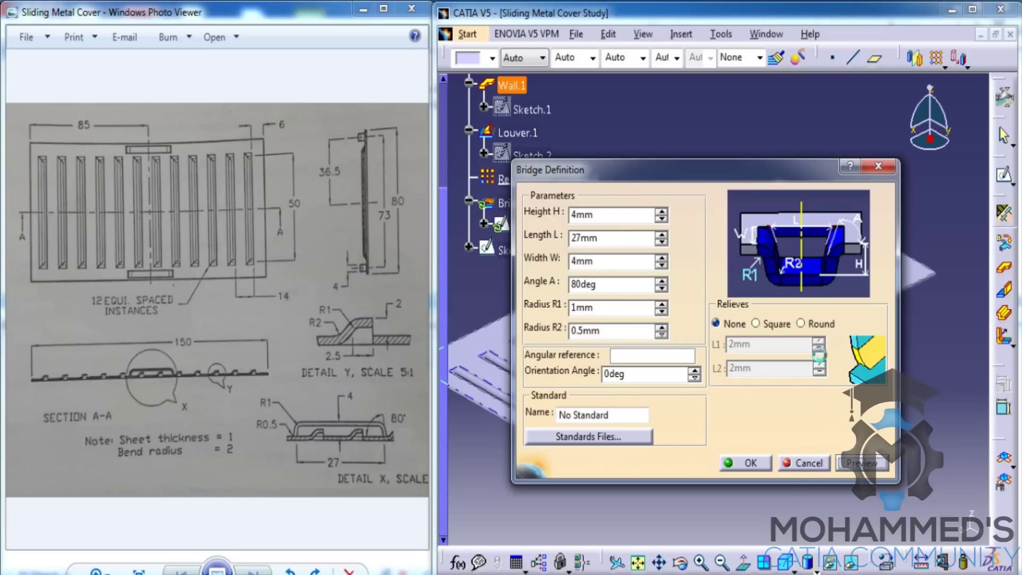
pyautogui.moveTo(796, 171); pyautogui.dragTo(327, 192)
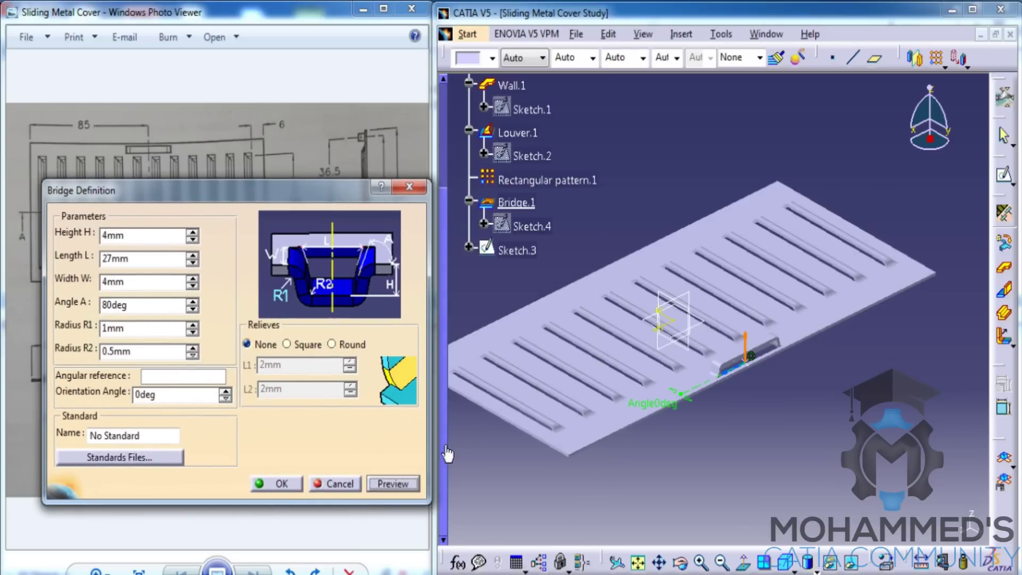
pyautogui.moveTo(612, 383); pyautogui.dragTo(644, 333, button='middle')
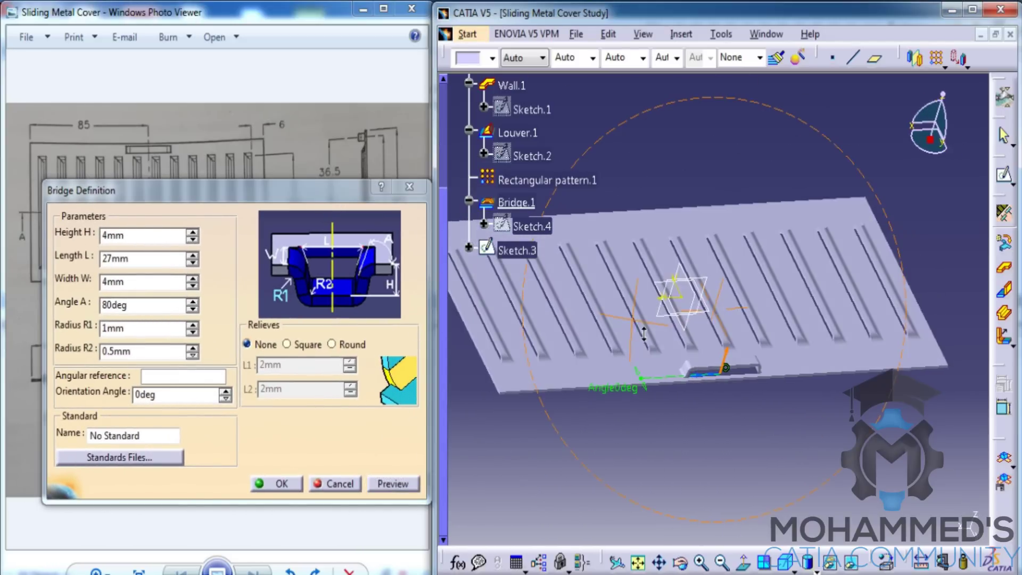
# Create Bridge.1 on the plate and select it in the specification tree
pyautogui.click(288, 485)
pyautogui.moveTo(745, 351)
pyautogui.mouseDown(button='middle')
pyautogui.moveTo(725, 347)
pyautogui.moveTo(752, 358)
pyautogui.moveTo(788, 423)
pyautogui.moveTo(730, 350)
pyautogui.moveTo(810, 320)
pyautogui.moveTo(696, 285)
pyautogui.mouseUp(button='middle')
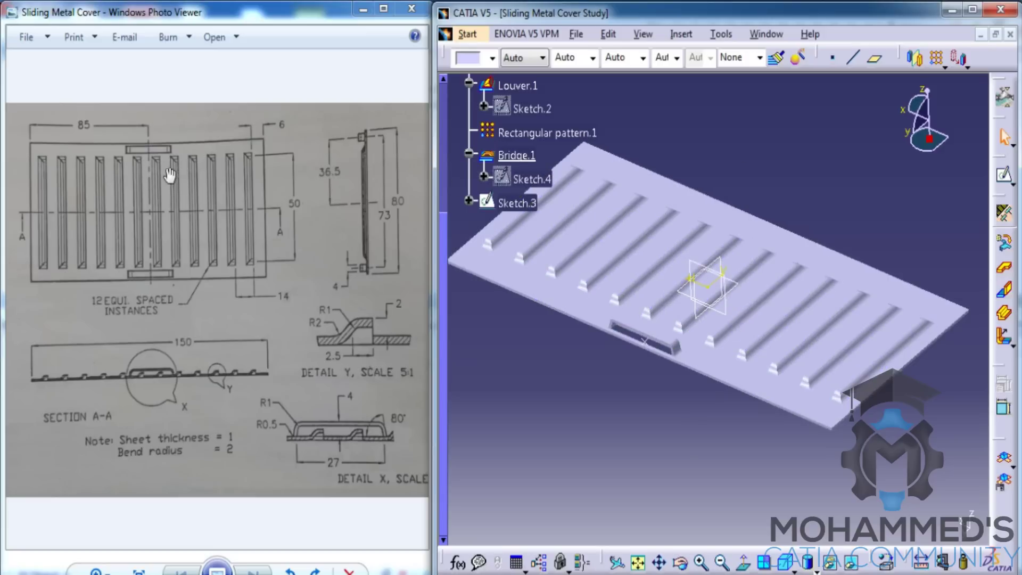
pyautogui.click(516, 156)
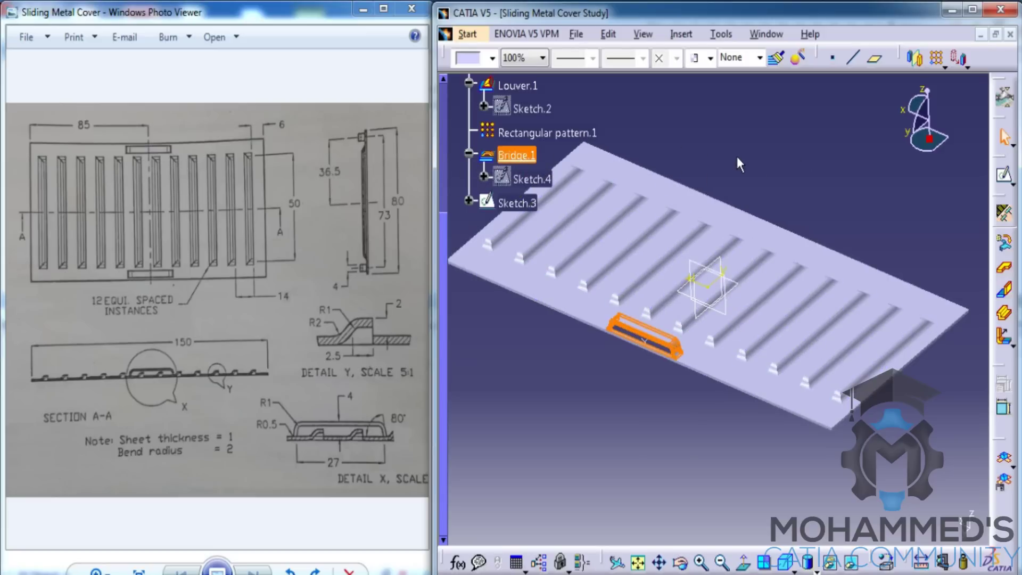
# Mirror Bridge.1 across the zx plane to create Mirror.1
pyautogui.click(913, 61)
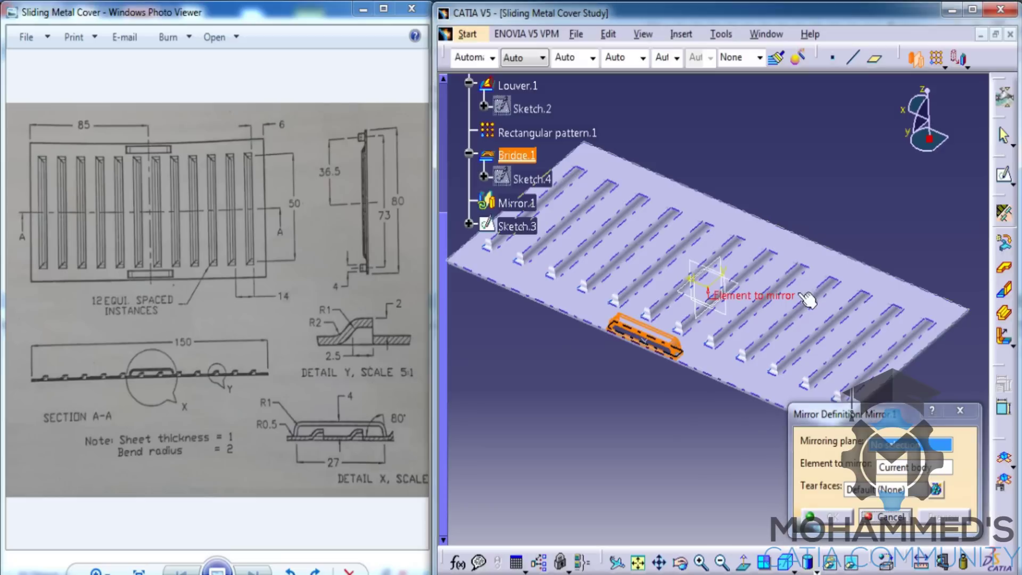
pyautogui.scroll(5, 793, 299)
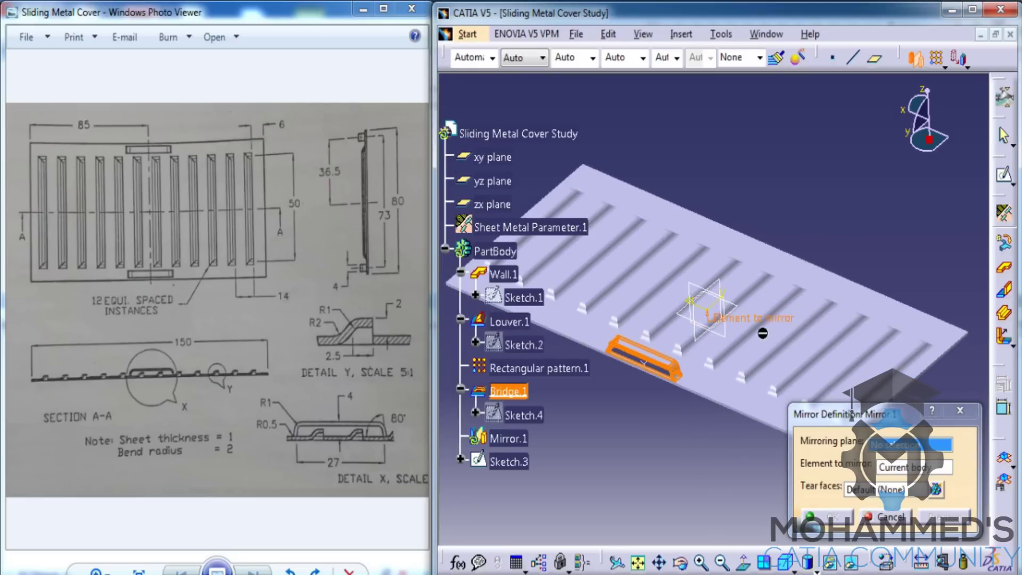
pyautogui.click(731, 342)
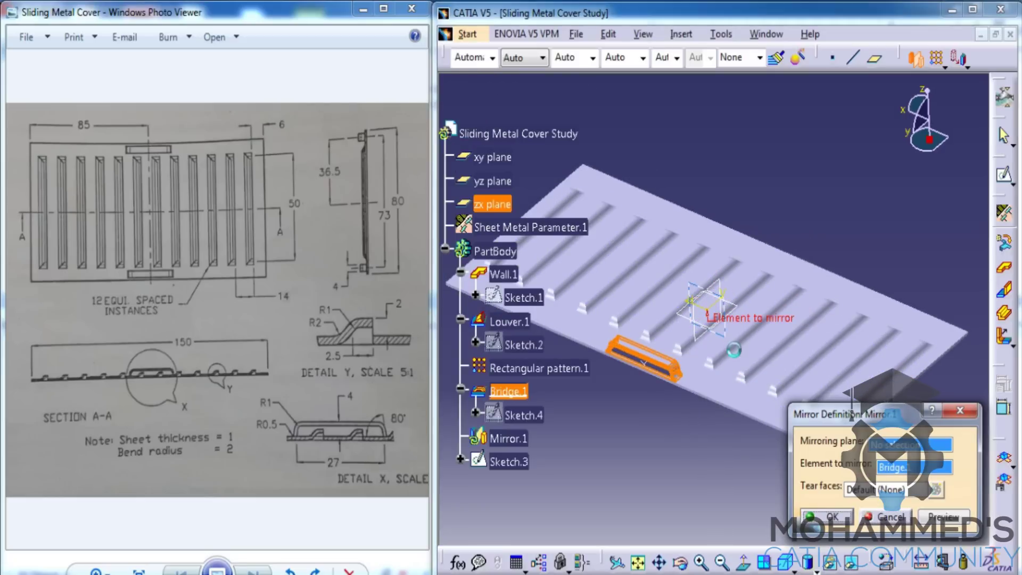
pyautogui.click(944, 517)
pyautogui.click(830, 517)
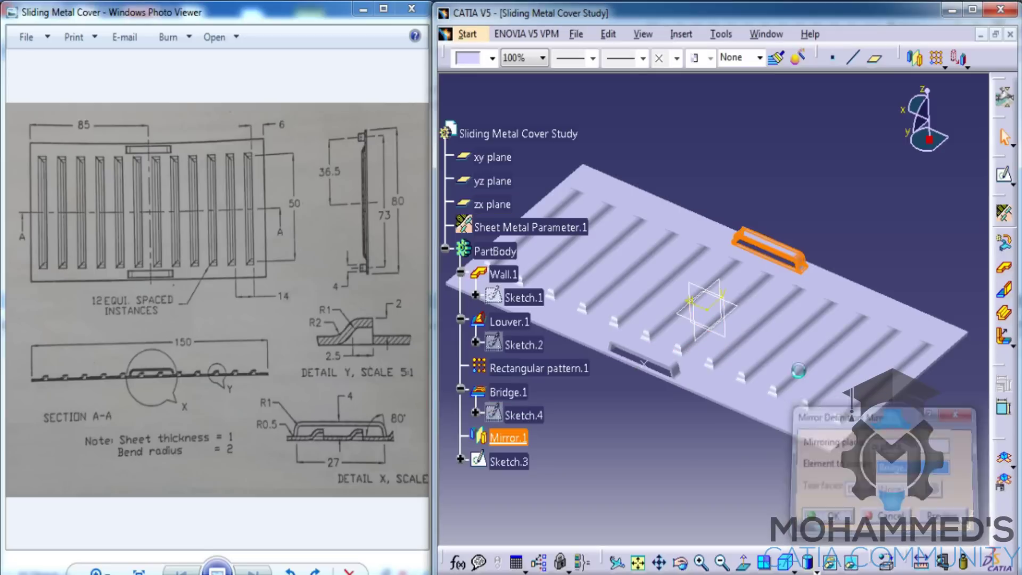
pyautogui.moveTo(745, 298); pyautogui.dragTo(794, 344, button='middle')
pyautogui.click(838, 234)
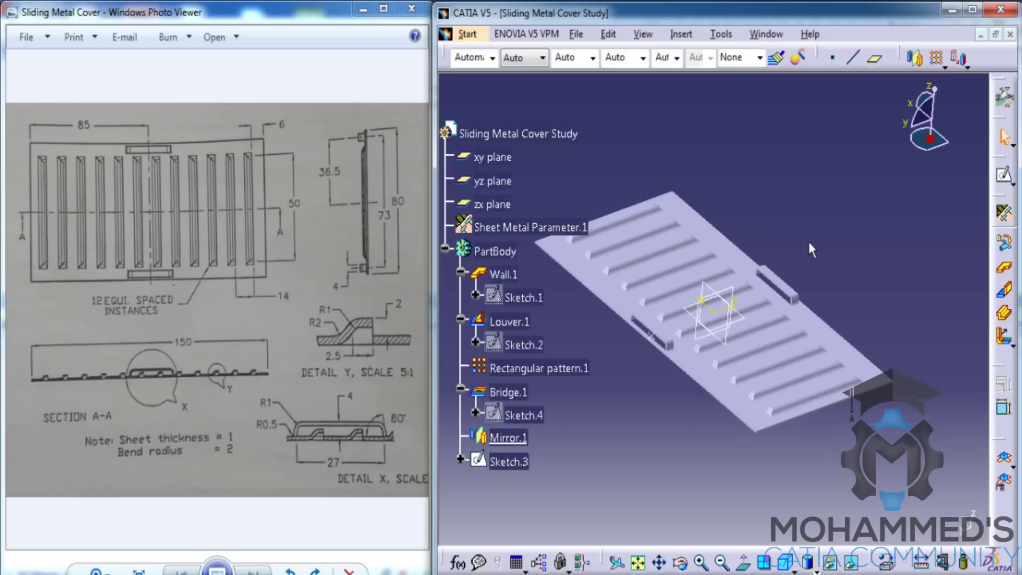